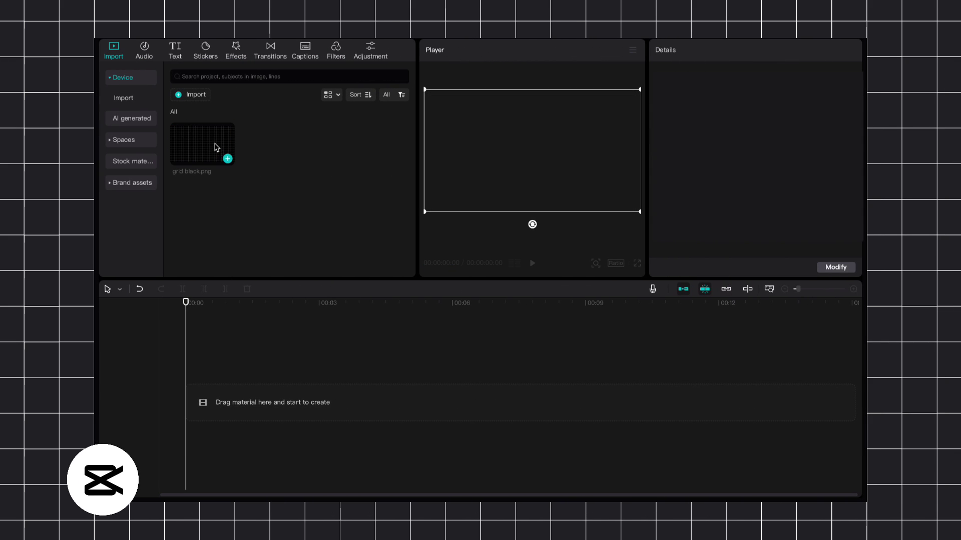
- Place grid black.png on the timeline and set the project's aspect ratio to 9:16
left_click_drag(216, 147, 198, 394)
left_click(616, 265)
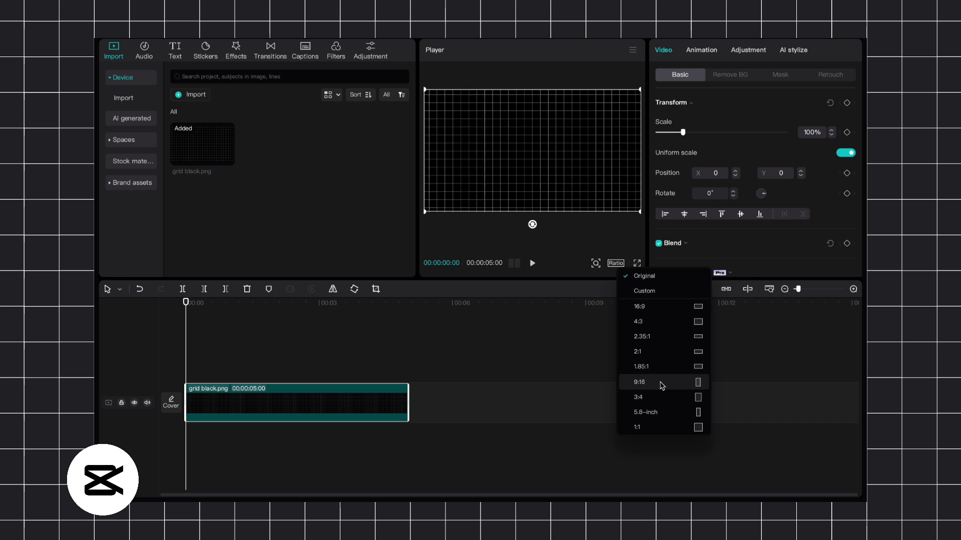
left_click(661, 382)
- Fill the vertical frame with the grid at -90° rotation and 177% scale, and extend its clip to 00:00:12:07
left_click_drag(532, 192, 572, 151)
left_click_drag(504, 202, 470, 255)
left_click(456, 223)
left_click(367, 395)
left_click_drag(408, 400, 729, 400)
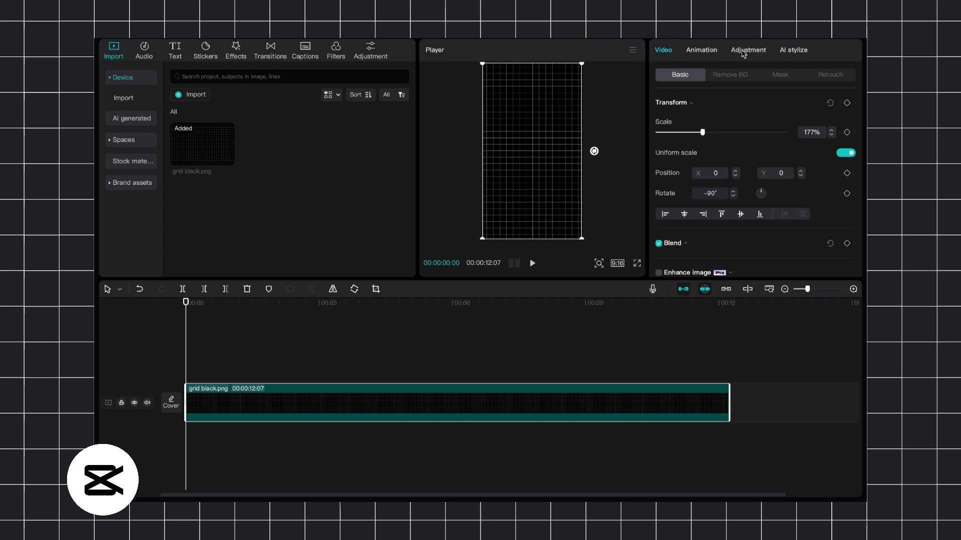
- Add a vignette of about 46 to the grid image
left_click(743, 51)
scroll(733, 175, "down", 10)
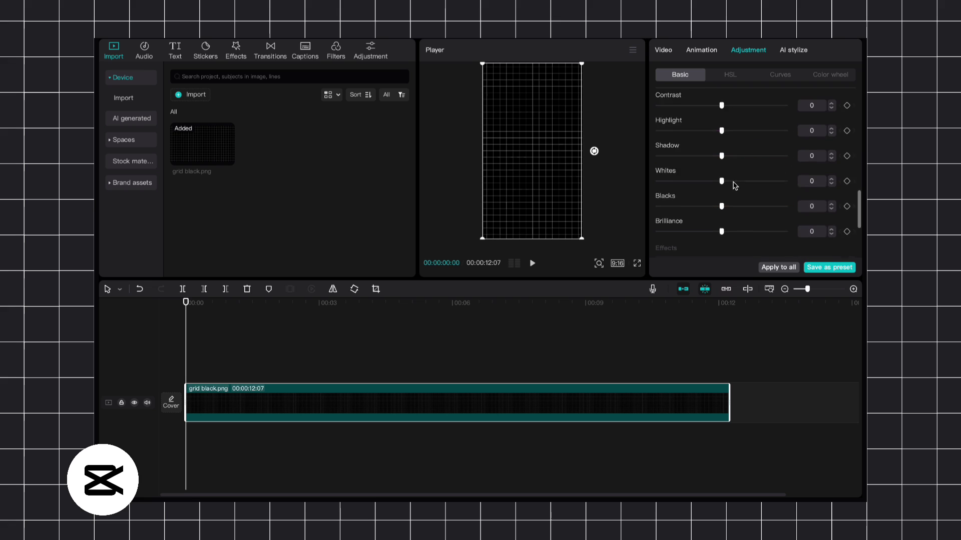
left_click_drag(722, 252, 783, 252)
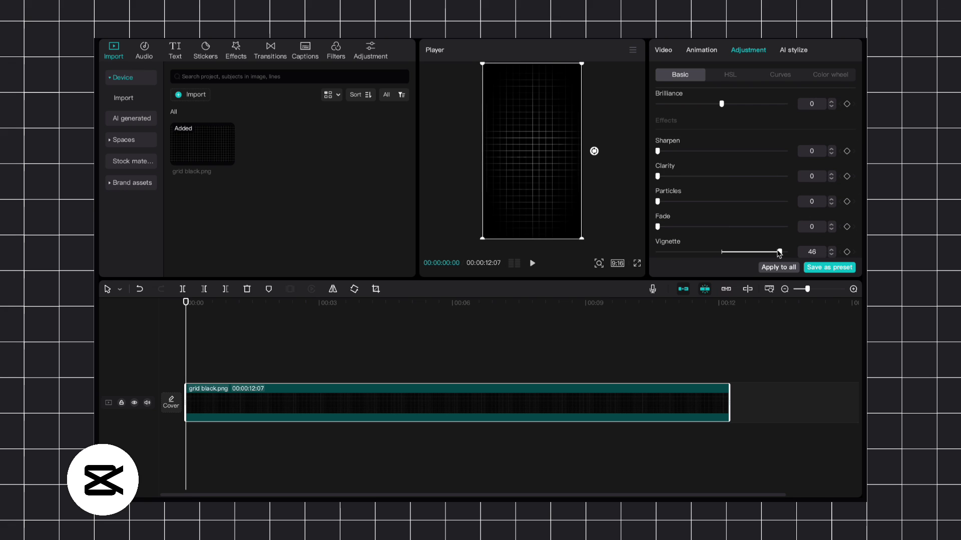
scroll(738, 214, "down", 5)
- Lower the grid image's blend opacity and check the result in full screen
left_click(663, 49)
scroll(731, 156, "down", 5)
scroll(731, 157, "up", 1)
left_click(730, 150)
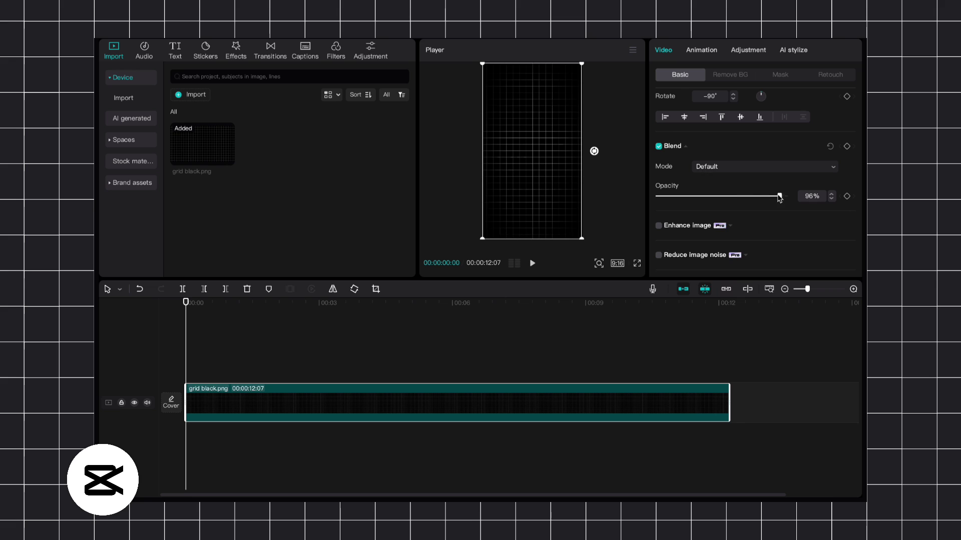
left_click(636, 265)
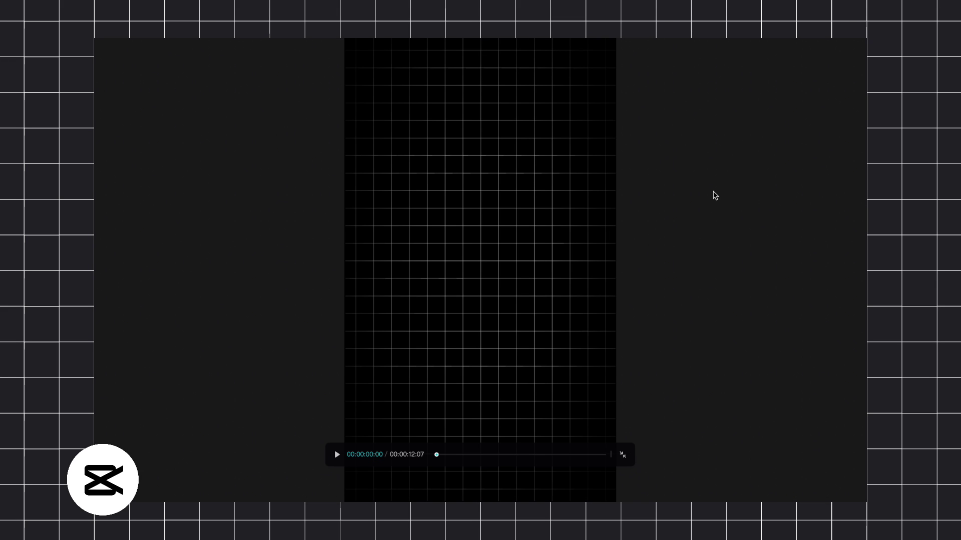
left_click(621, 456)
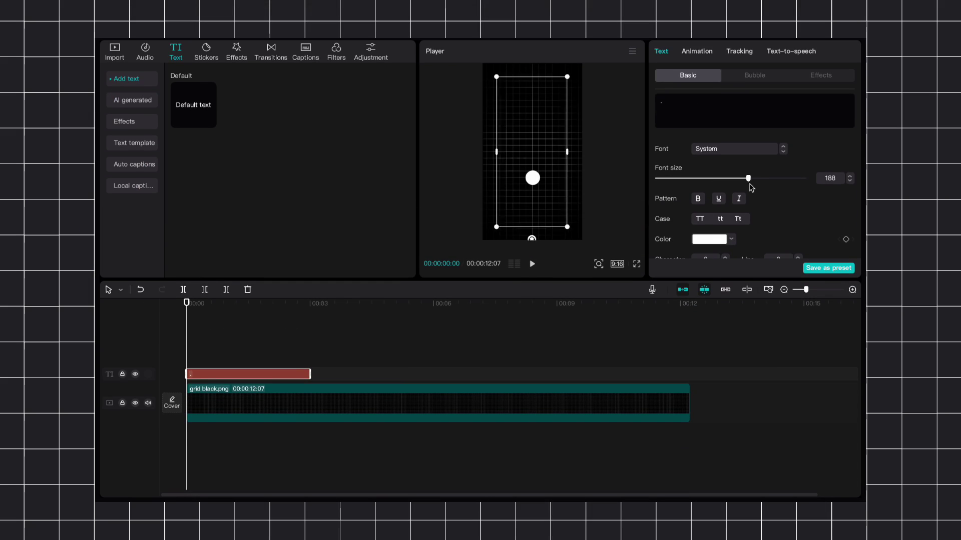
- Place the two dot text layers centred in the upper and lower parts of the frame, one above the other
left_click_drag(534, 206, 540, 144)
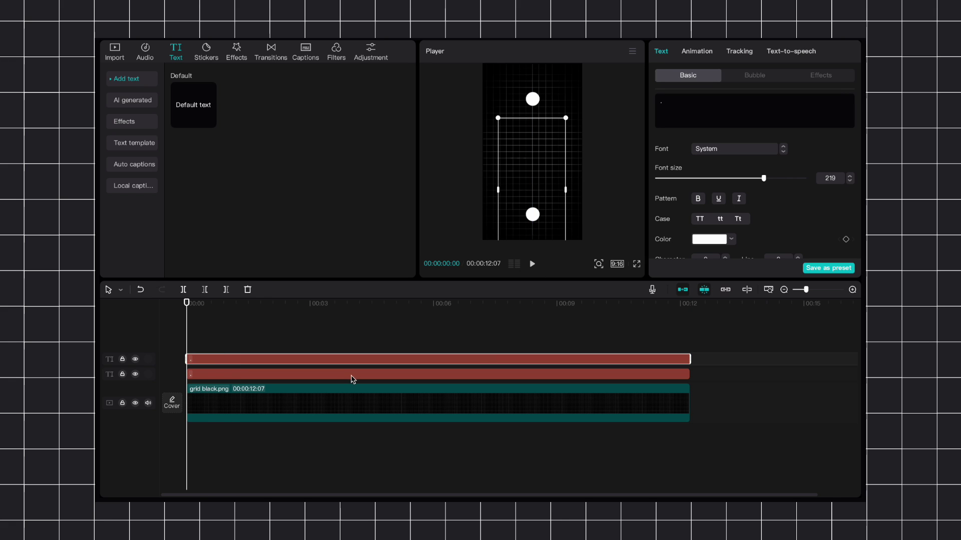
left_click_drag(544, 211, 546, 195)
left_click(598, 264)
left_click_drag(579, 281, 576, 282)
left_click(536, 161)
left_click(322, 352)
left_click(210, 122)
left_click(681, 104)
type("__")
key("Delete")
- Add a default text layer made of underscores and enlarge it so it forms a solid line
left_click(210, 122)
left_click(680, 104)
type("__")
left_click_drag(660, 179, 696, 182)
left_click(680, 104)
type("__")
- Turn the underscore line vertical, set its font size to 72 and align it between the two dots
left_click_drag(532, 196, 488, 151)
left_click_drag(535, 152, 553, 153)
left_click_drag(697, 179, 690, 180)
left_click_drag(567, 158, 564, 158)
- Extend the line, both dots and the grid clip so they all last 00:00:22:24
left_click_drag(310, 346, 858, 346)
left_click_drag(431, 361, 858, 365)
left_click_drag(439, 377, 655, 378)
left_click_drag(438, 404, 656, 404)
left_click(700, 360)
- Convert the line text and each of the two dot texts into its own compound clip
left_click(333, 347)
right_click(333, 350)
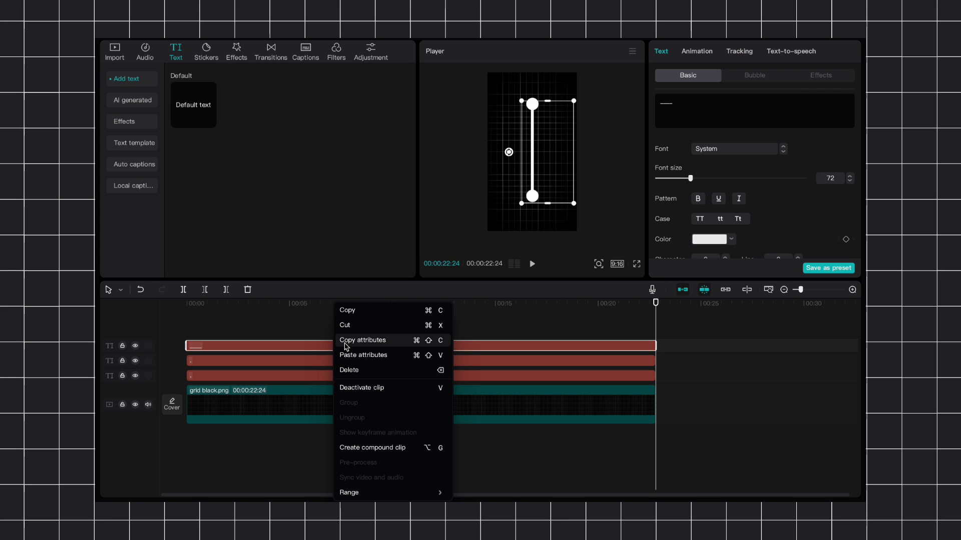
left_click(380, 448)
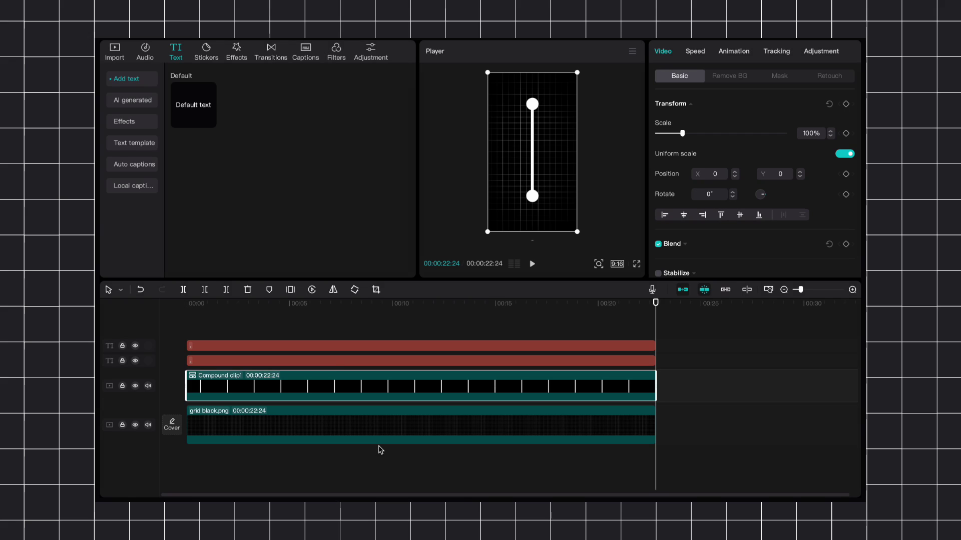
left_click(330, 362)
right_click(330, 366)
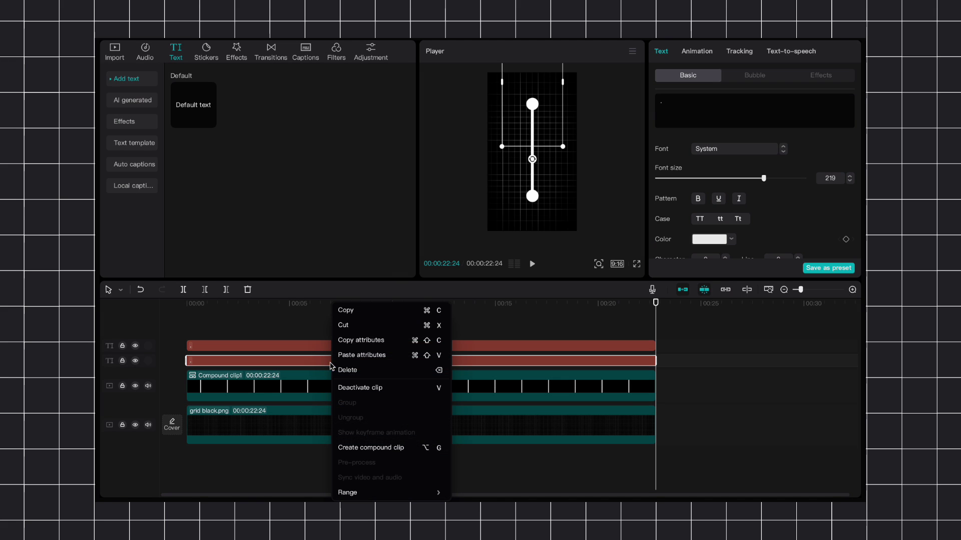
left_click(351, 447)
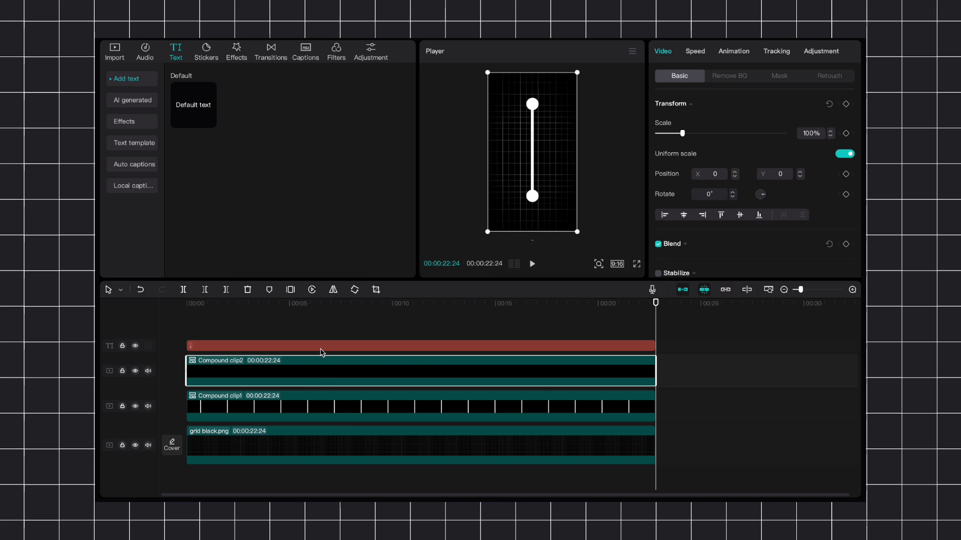
left_click(322, 346)
right_click(322, 346)
left_click(356, 446)
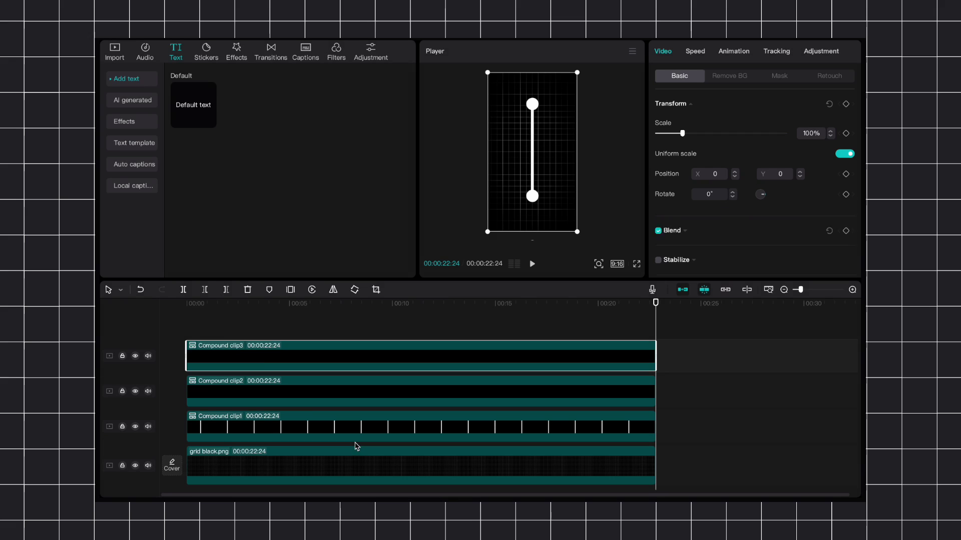
- Shift the line's compound clip along the timeline so it starts at 00:00:00:24
left_click(236, 327)
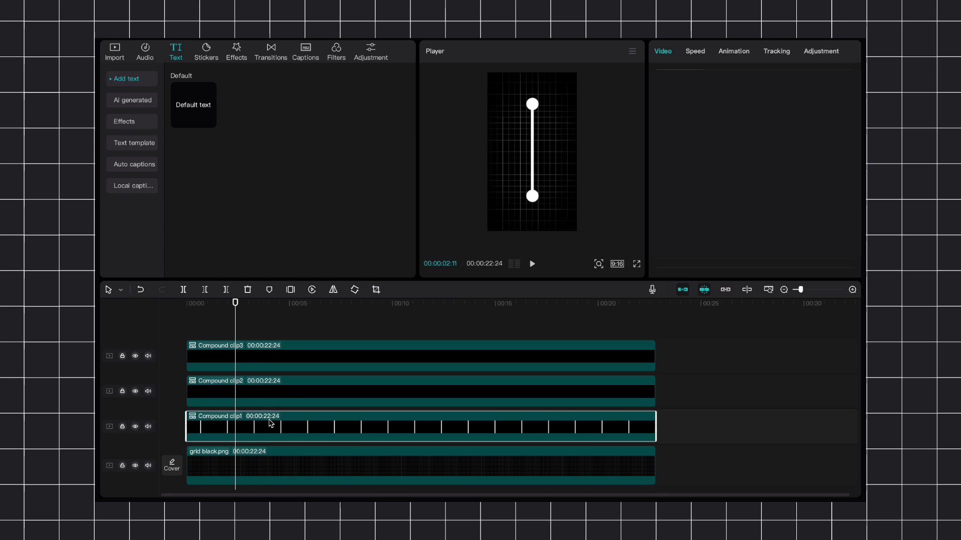
left_click(271, 423)
left_click(302, 394)
left_click(298, 438)
left_click_drag(298, 439, 315, 439)
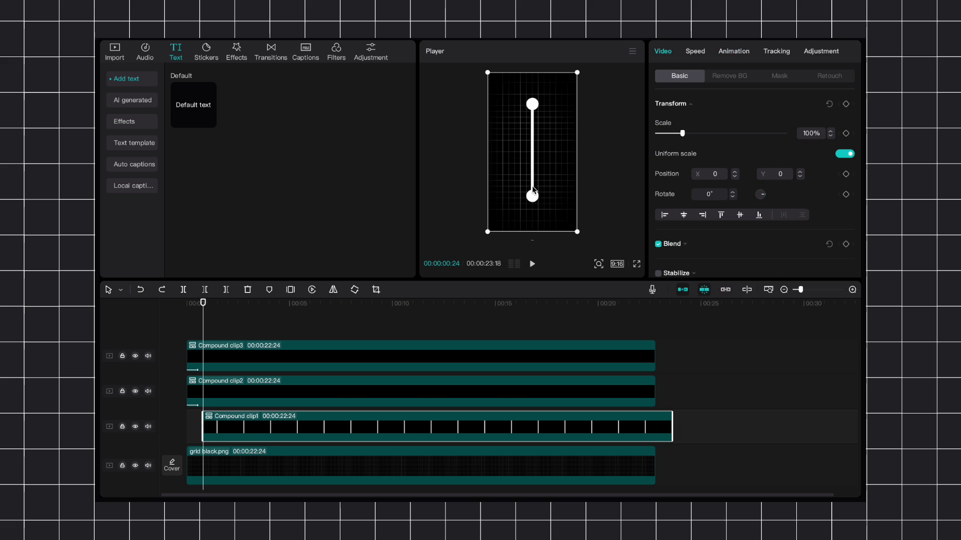
- Apply a keyframed Horizontal mask at the line clip's start and raise the mask edge to the upper dot, hiding the line
mouse_move(202, 302)
left_mouse_down()
mouse_move(185, 304)
mouse_move(200, 311)
left_mouse_up()
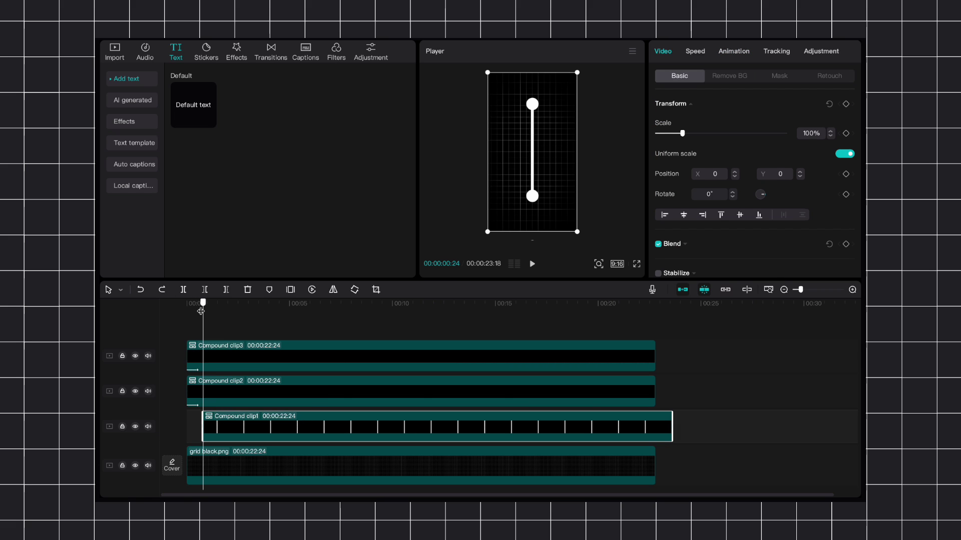
left_click(774, 80)
left_click(725, 138)
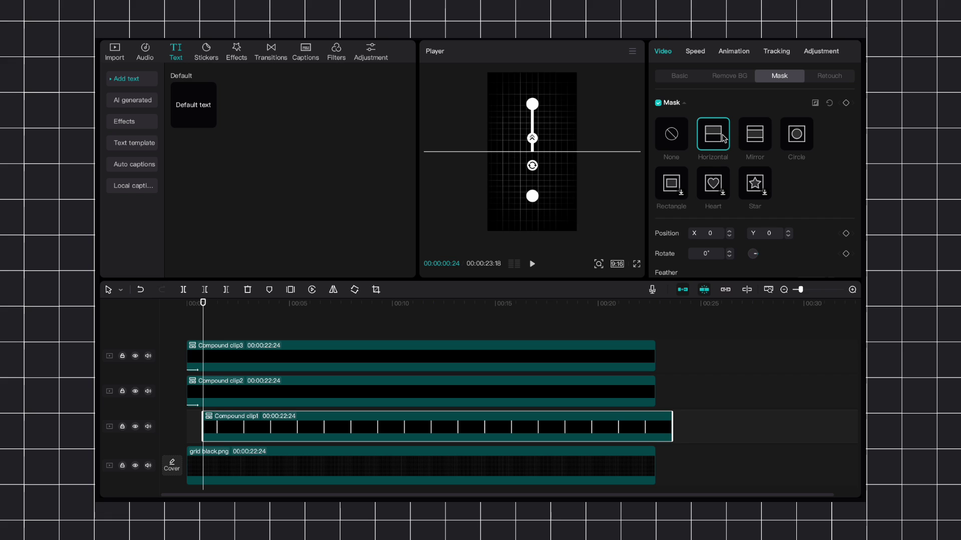
left_click(846, 103)
left_click_drag(563, 151, 562, 107)
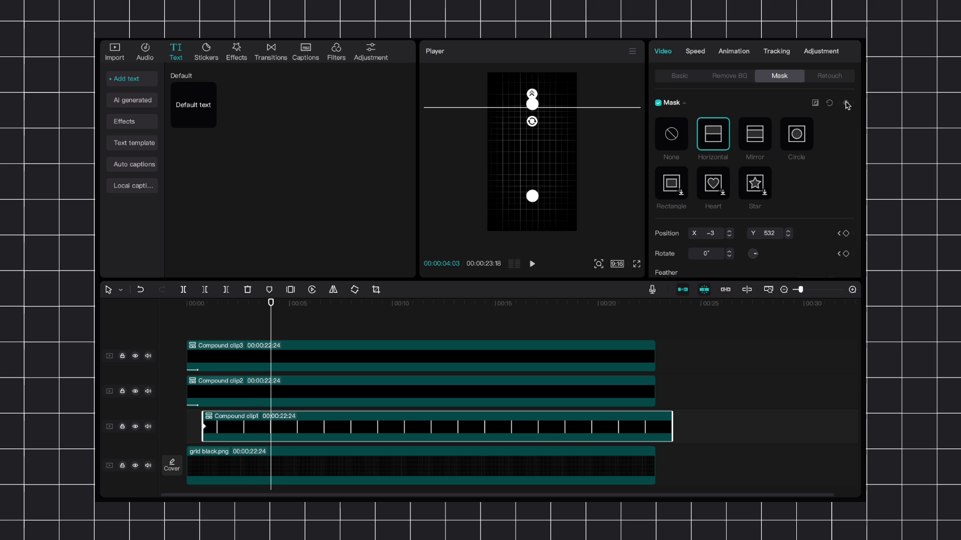
- Lower the line's mask edge to the lower dot at 00:00:04:03 and play the line reveal from the beginning
left_click_drag(564, 110, 564, 193)
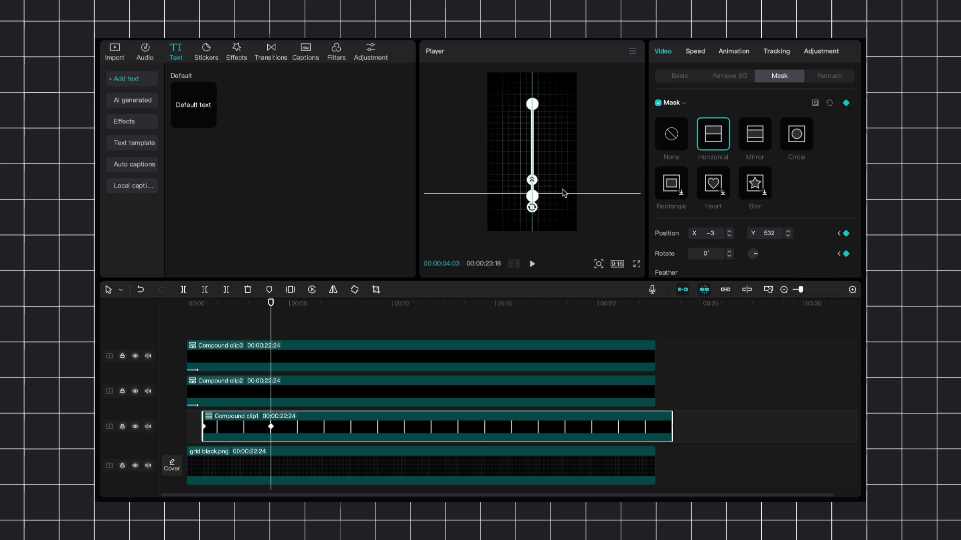
left_click(196, 322)
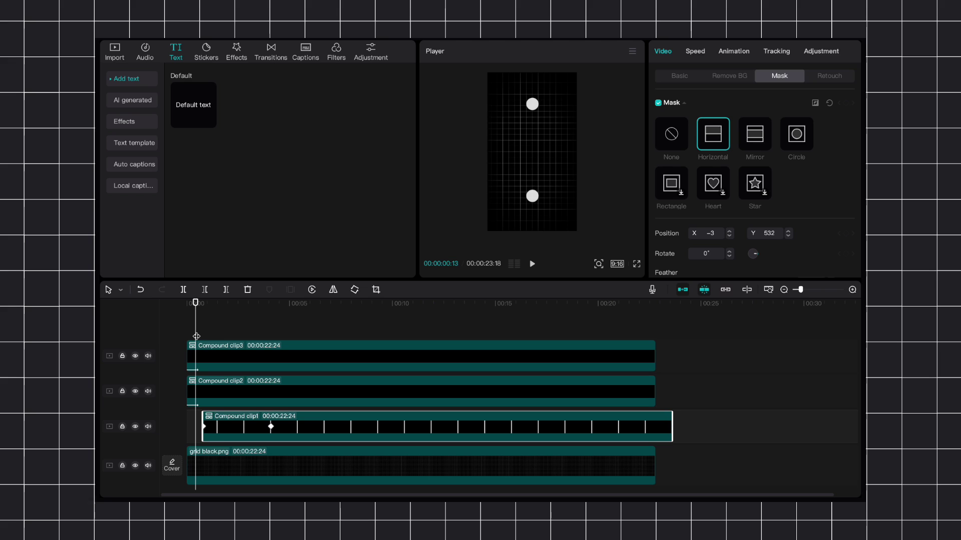
left_click_drag(195, 336, 202, 334)
left_click(187, 309)
key("space")
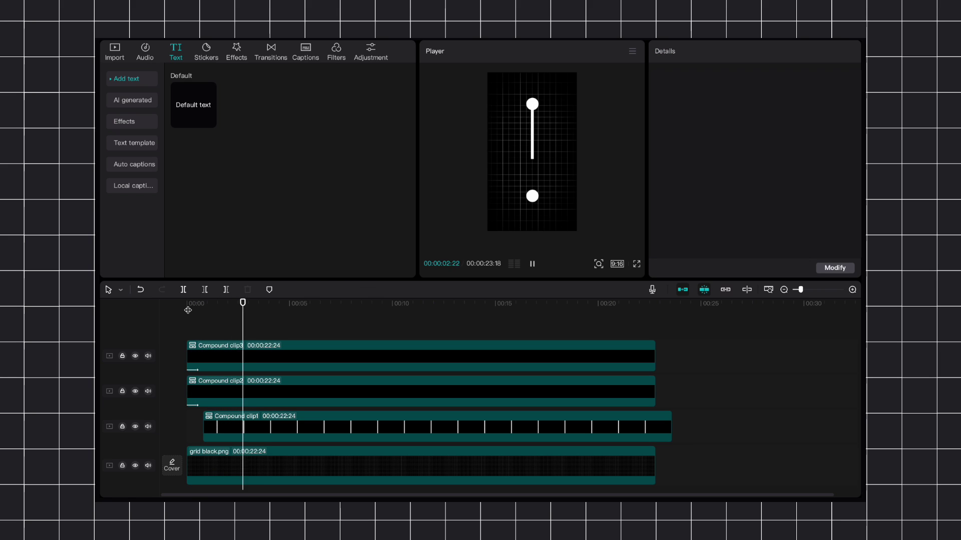
key("space")
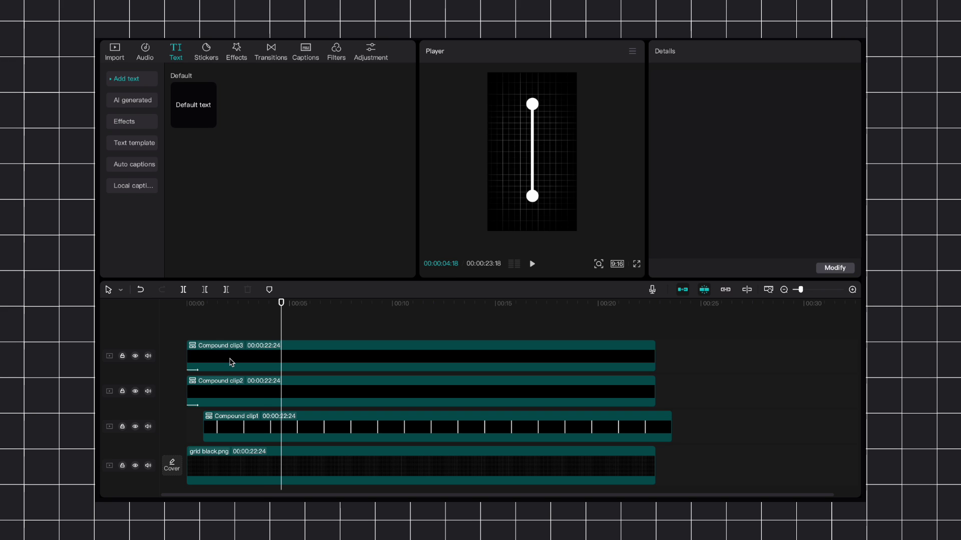
- Duplicate Compound clip3 onto a new track starting at 00:00:00:24, with its In animation set to None
left_click(231, 362)
left_click_drag(231, 363, 223, 337)
left_click(734, 51)
left_click(204, 305)
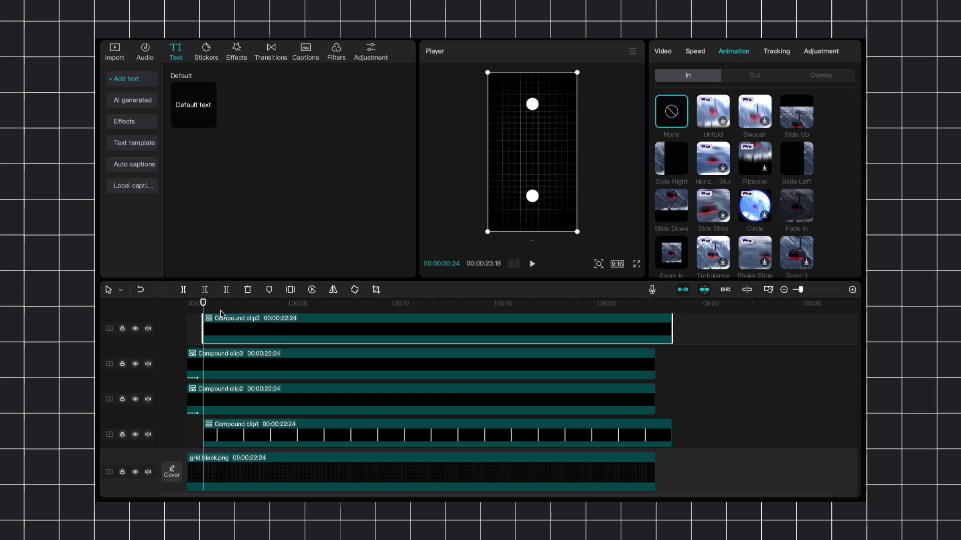
- Move the dot copy up over the upper dot at Y 1998 and scale it to 76%
left_click_drag(519, 176, 523, 86)
left_click_drag(576, 149, 550, 140)
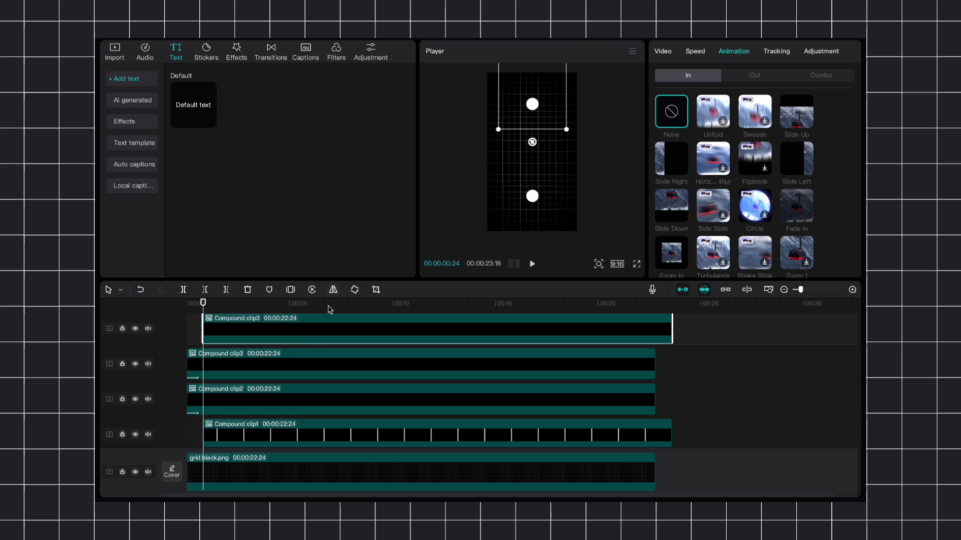
left_click(663, 51)
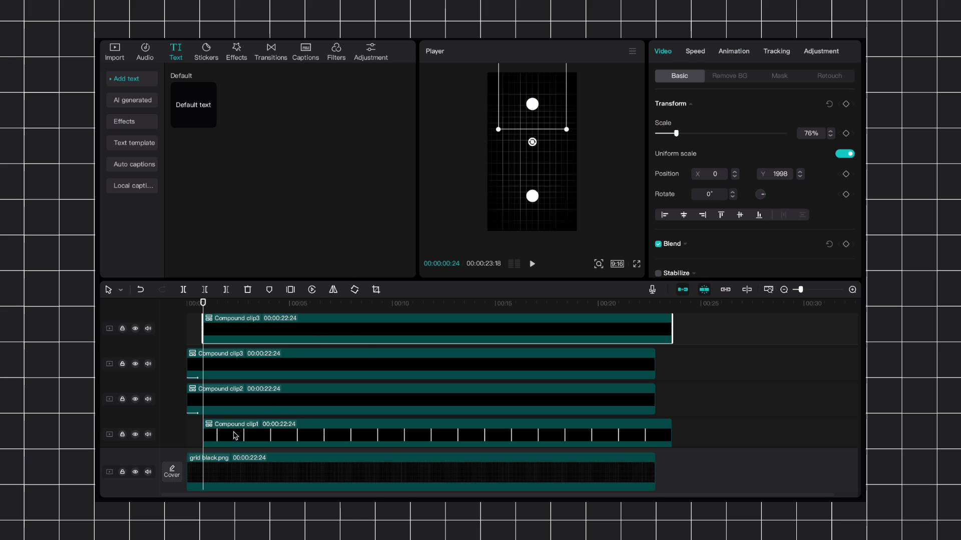
- Keyframe the dot copy to travel from the upper dot at 00:00:00:24 to the lower dot at 00:00:04:03, and play the animation
left_click(229, 430)
left_click(222, 340)
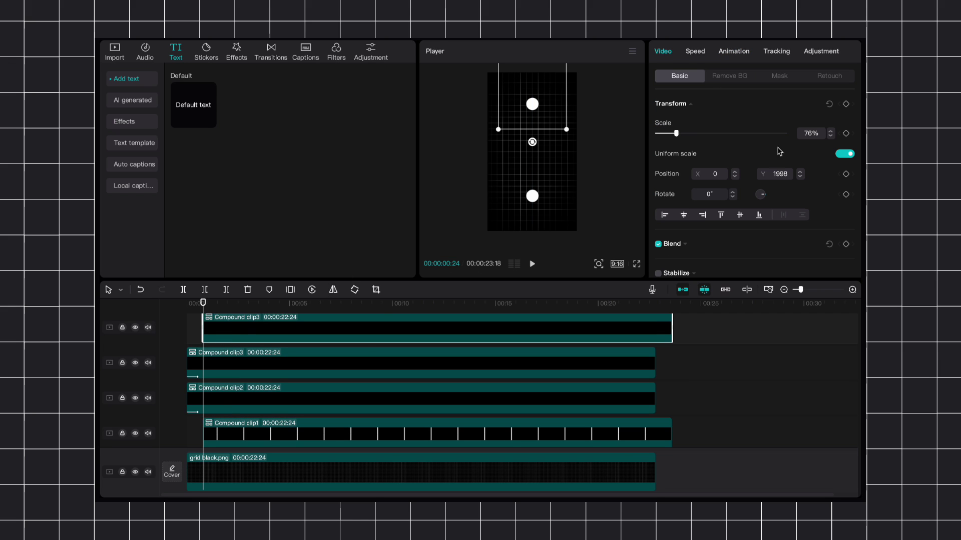
left_click(224, 440)
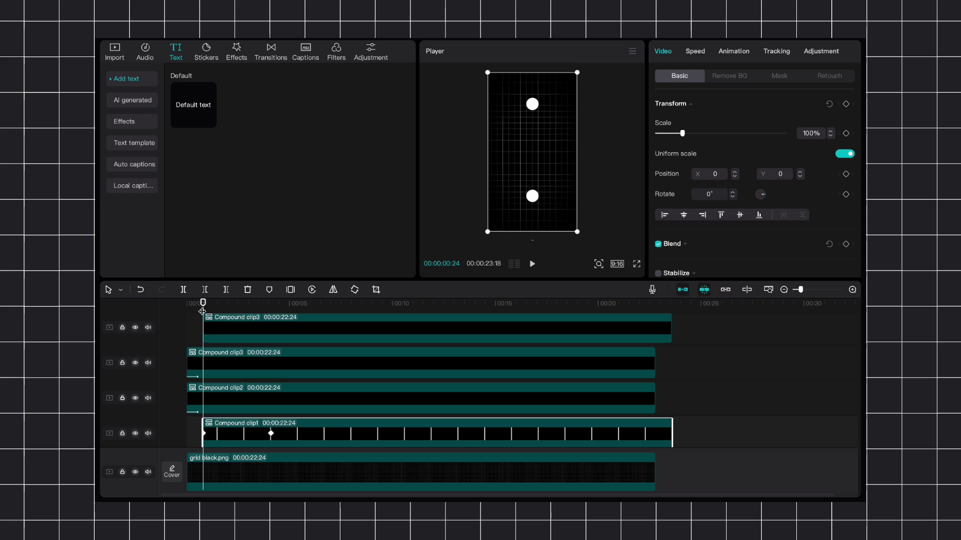
left_click_drag(205, 300, 271, 303)
left_click(274, 330)
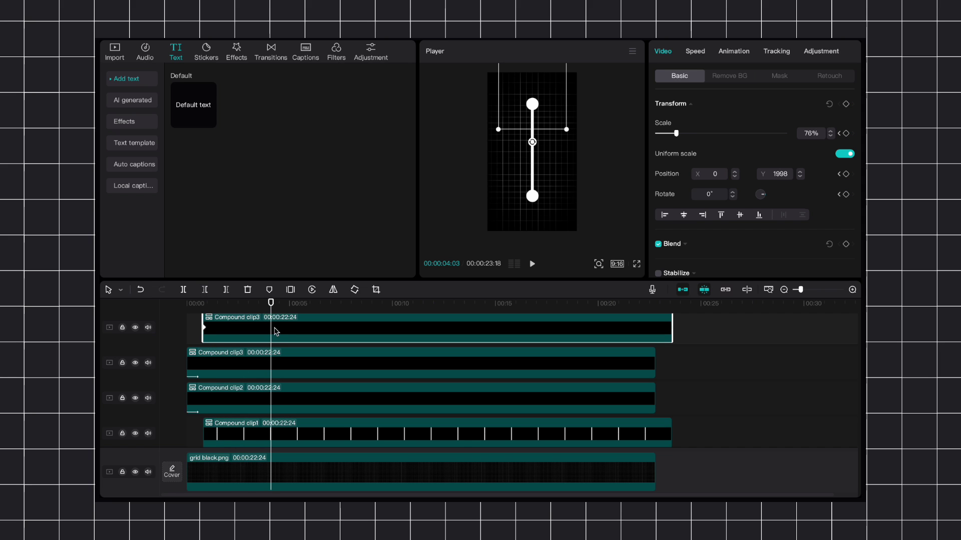
left_click_drag(547, 112, 547, 209)
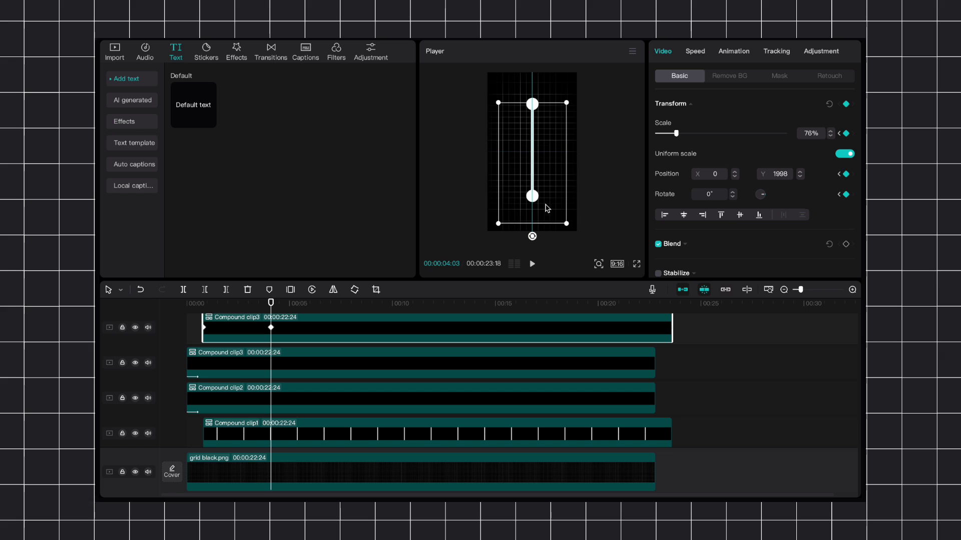
left_click(186, 302)
key("space")
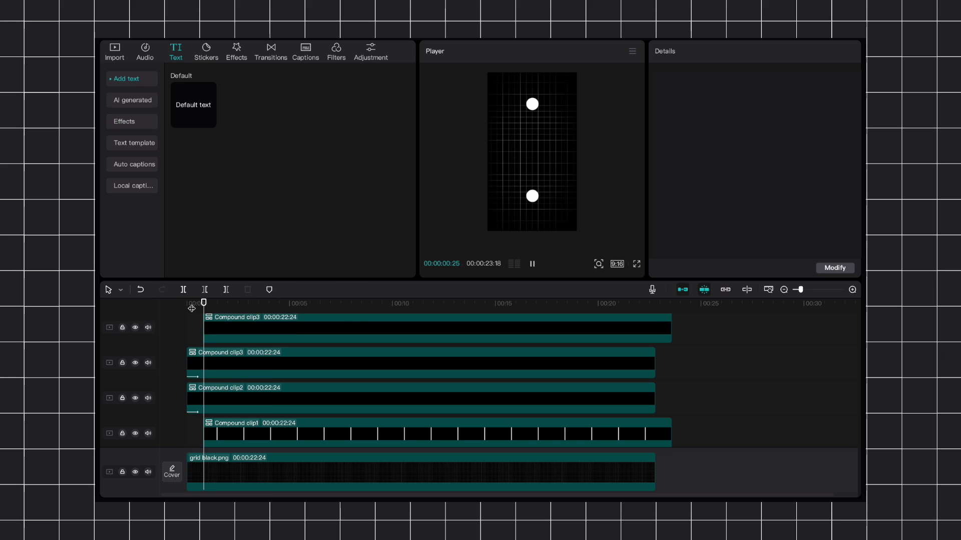
key("space")
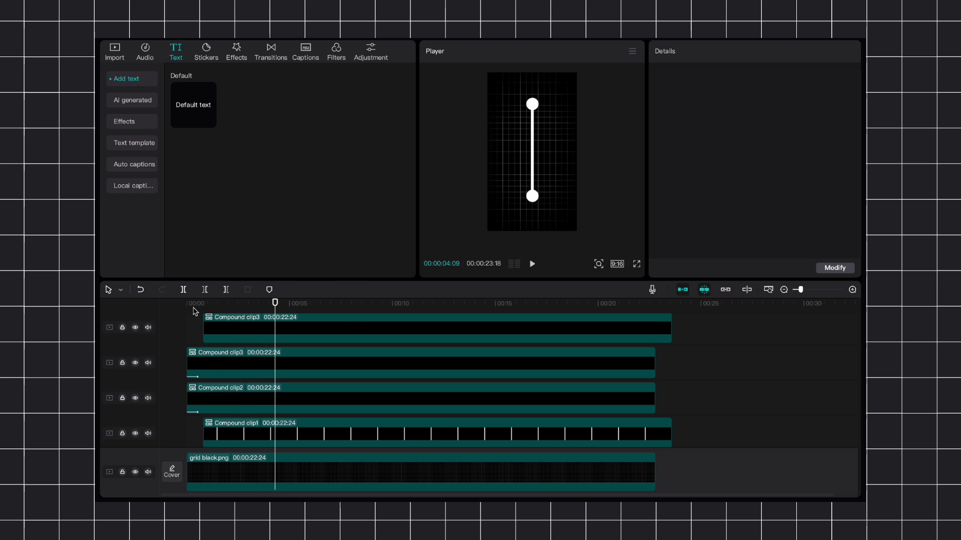
- Add a START text starting at 00:00:00:24, place it above the upper dot and set its font to Montserrat
left_click_drag(193, 104, 567, 346)
type("START")
left_click(589, 158)
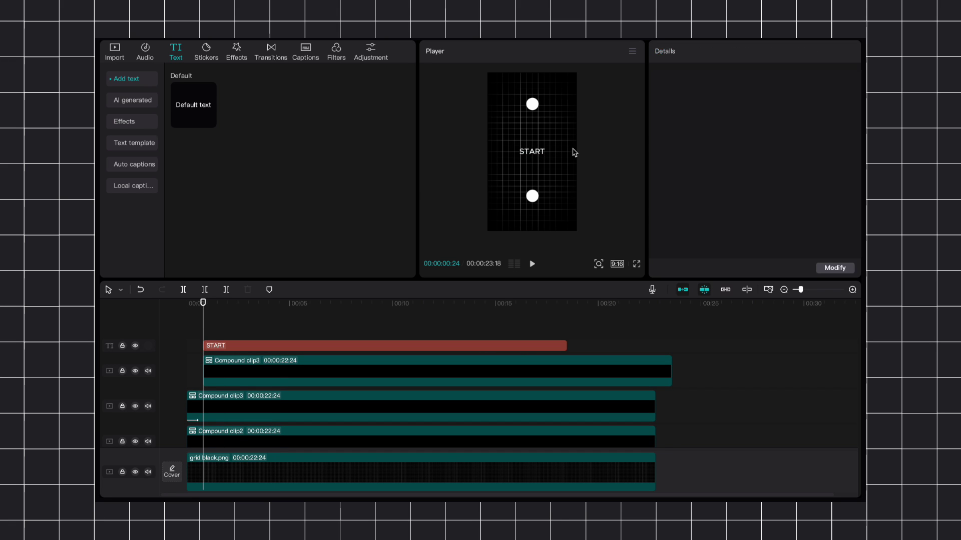
left_click(526, 164)
left_click_drag(526, 164, 526, 101)
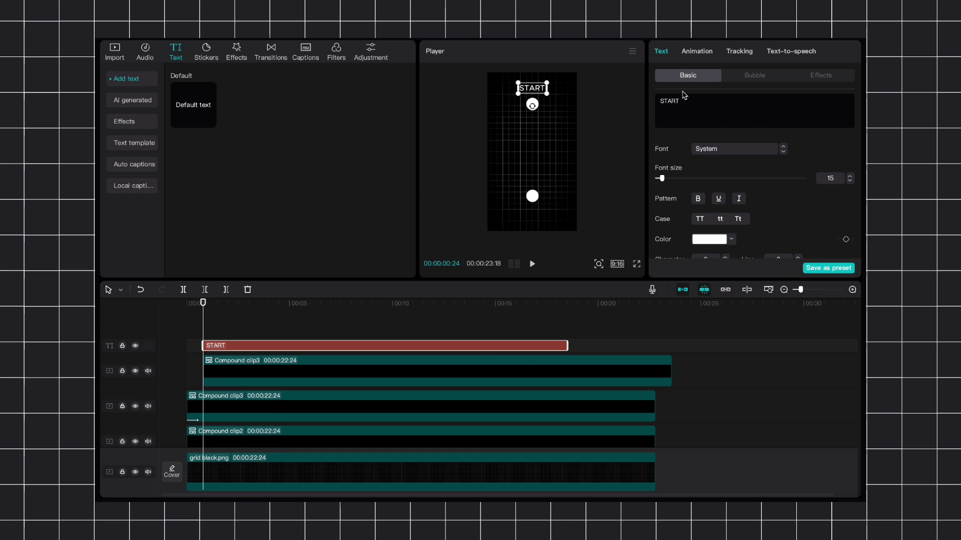
left_click(741, 148)
left_click(731, 186)
- Duplicate the START text, change the copy to FINISH and place it below the lower dot
key("ctrl+c")
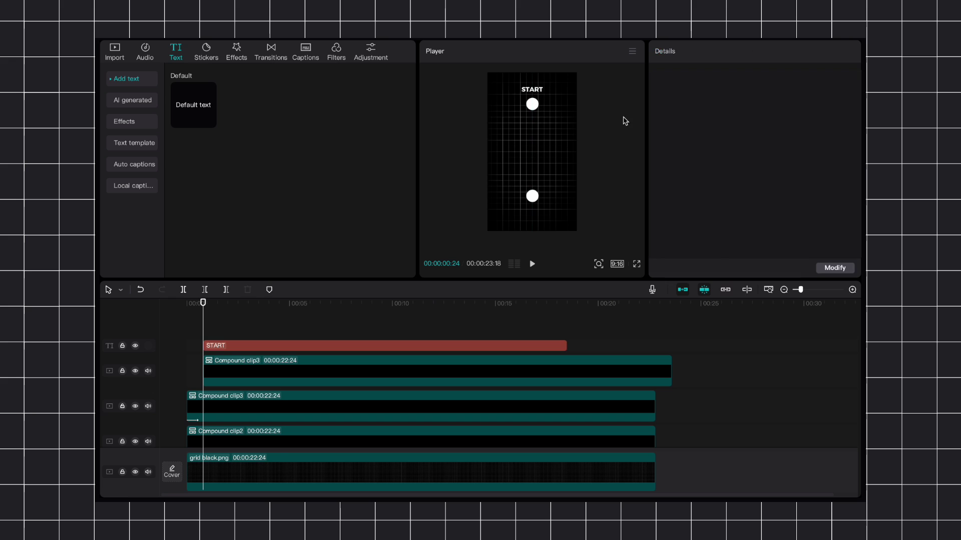
key("ctrl+v")
type("FINISH")
left_click_drag(531, 90, 531, 216)
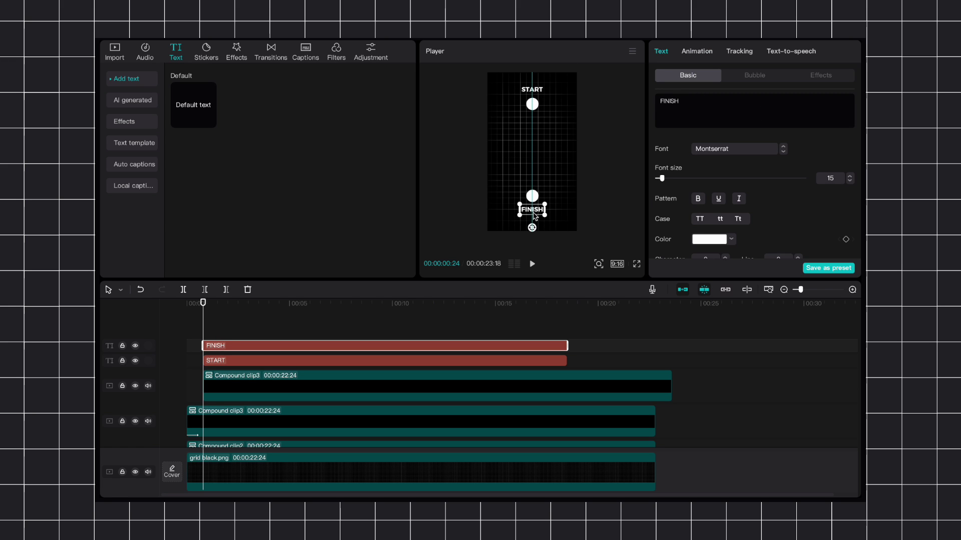
- Run the START and FINISH texts from the timeline's beginning to the grid clip's end and combine them into one compound clip
left_click(465, 193)
left_click(285, 346)
left_click(285, 360, "ctrl")
left_click_drag(285, 360, 269, 360)
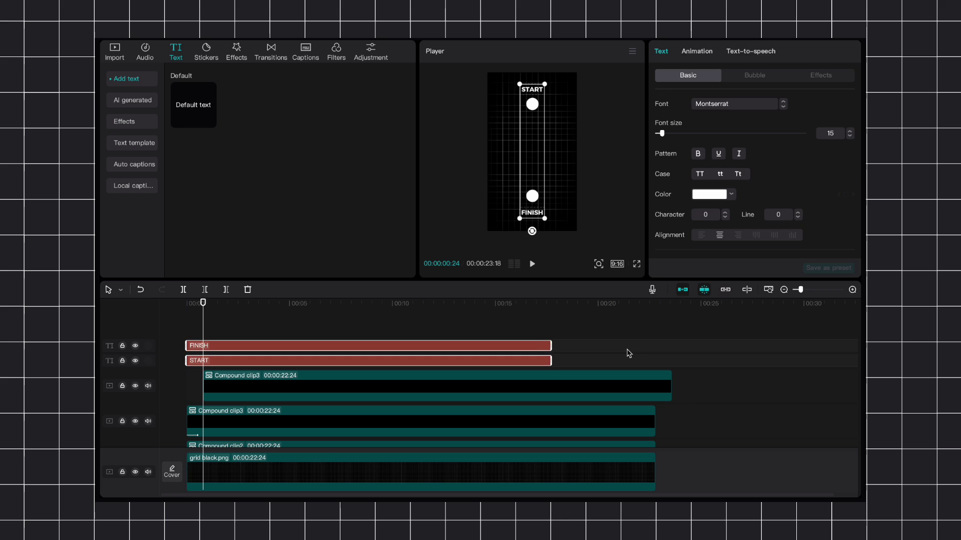
left_click_drag(551, 346, 630, 346)
right_click(630, 347)
left_click(666, 449)
- Apply a 0.5s Fade In animation to the START and FINISH compound clip and preview the graphic in full screen
right_click(500, 356)
left_click(733, 51)
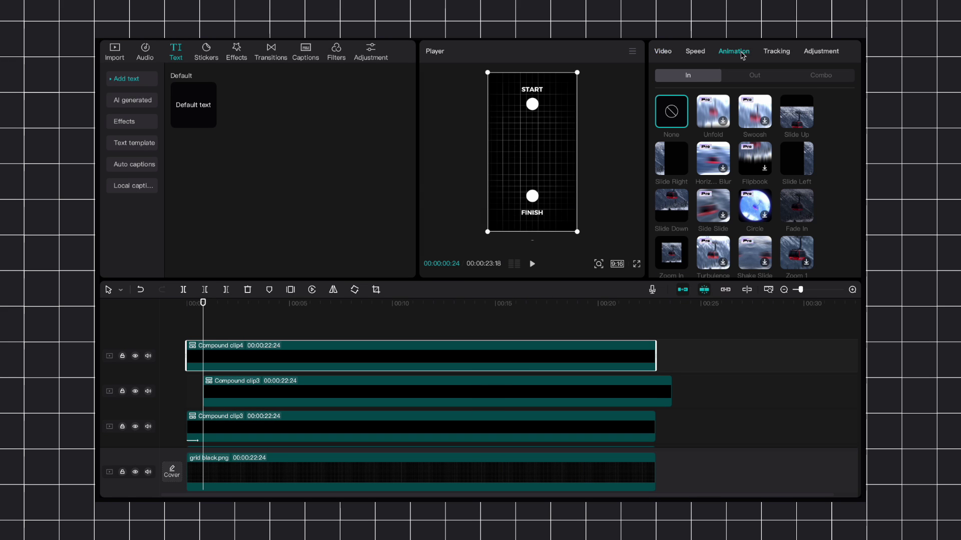
left_click(811, 207)
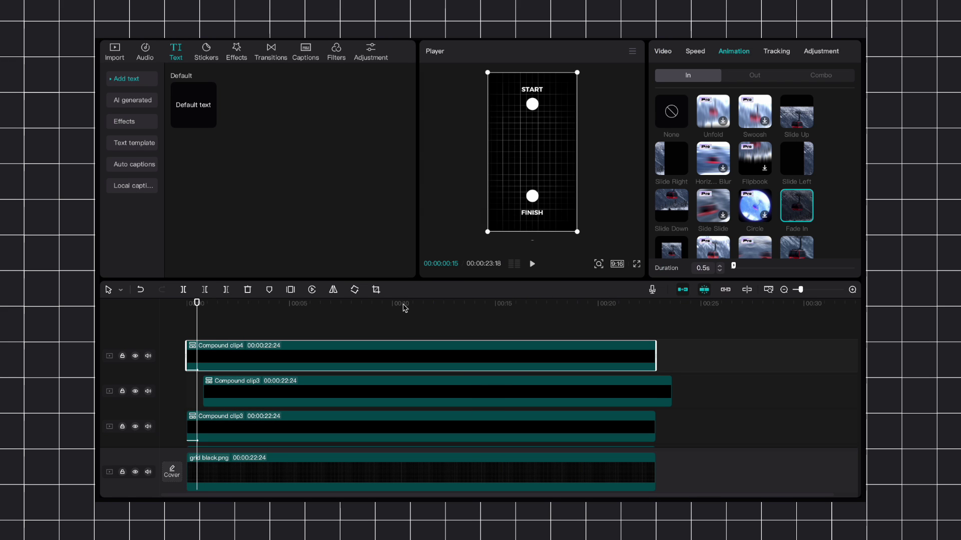
scroll(258, 305, "down", 1)
left_click(636, 264)
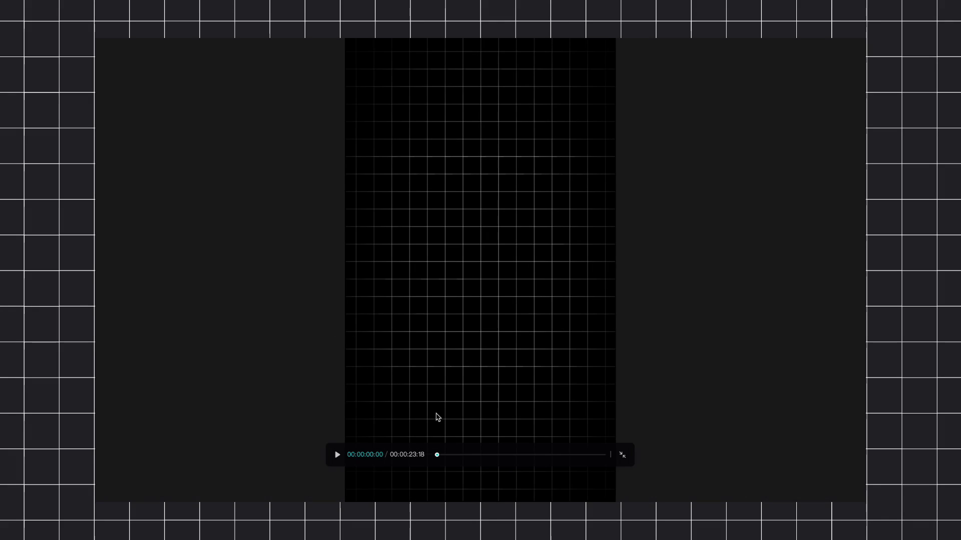
left_click(338, 455)
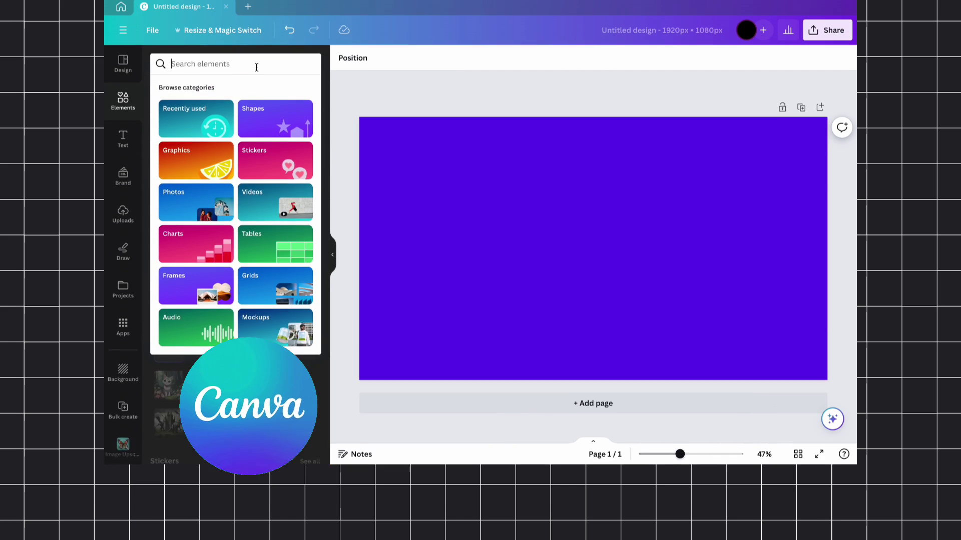
- Switch to Canva, search the graphics for "bouncing ball" and add the white ball with the coloured ring to the purple page
type("bo")
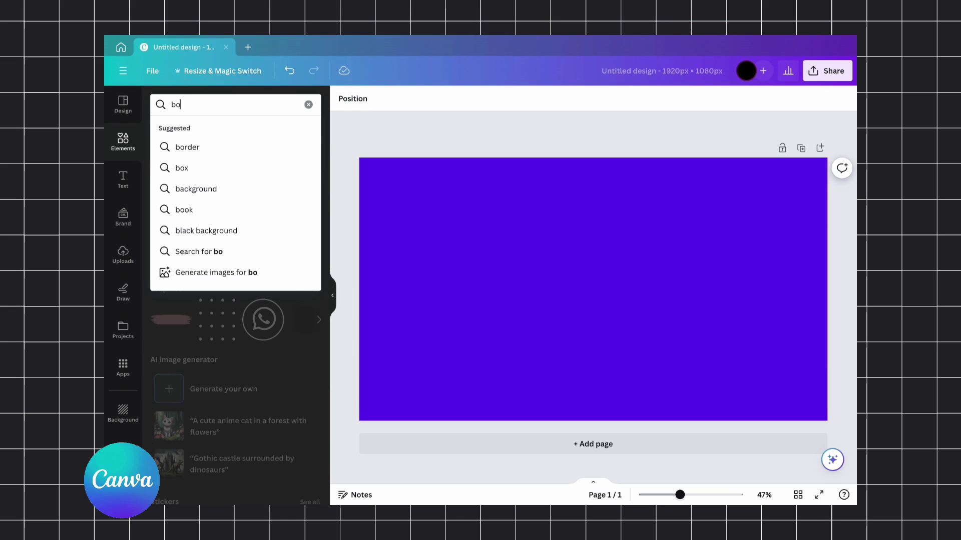
type("uncing ball")
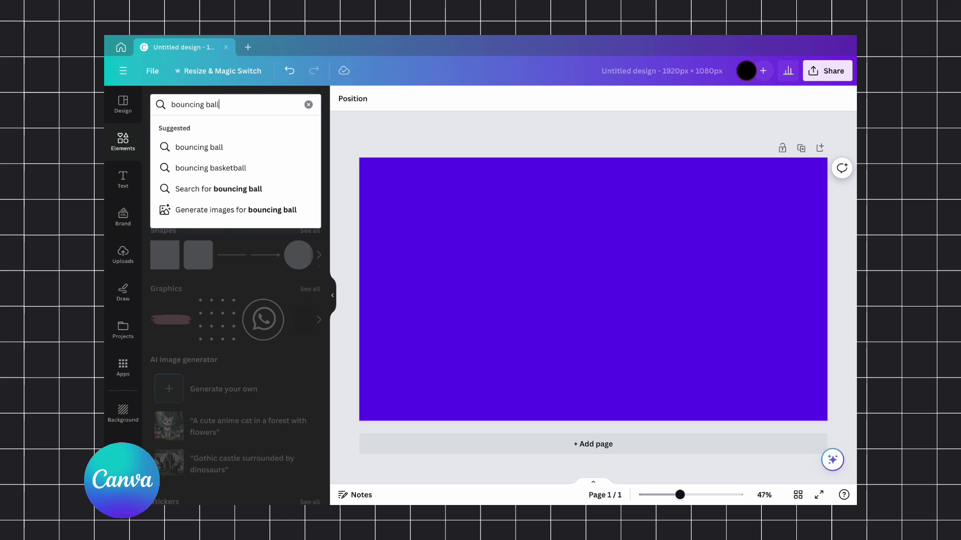
key("Return")
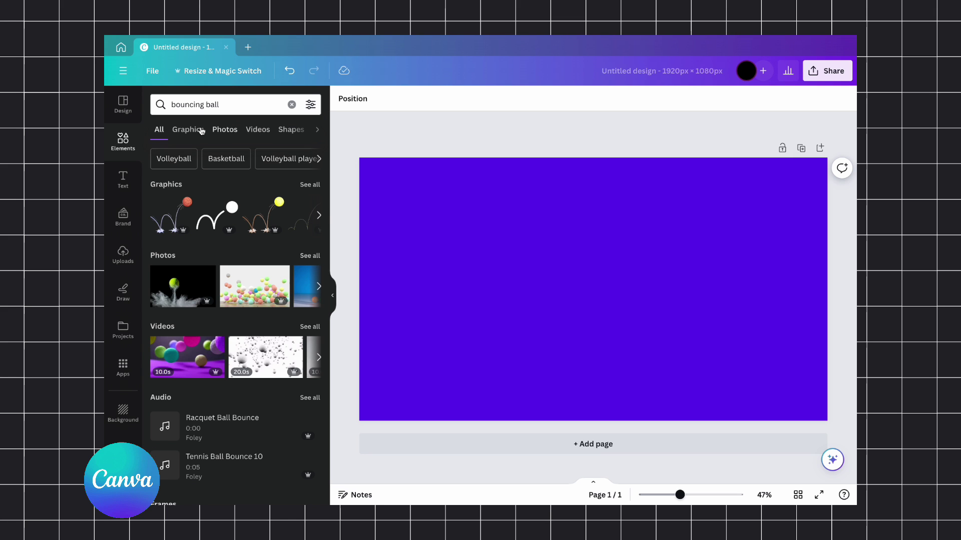
left_click(206, 130)
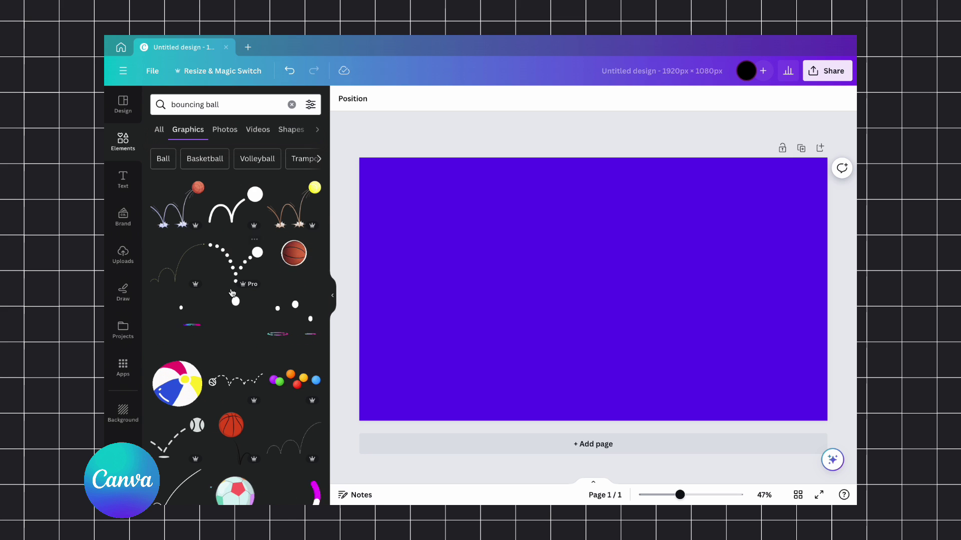
left_click(234, 332)
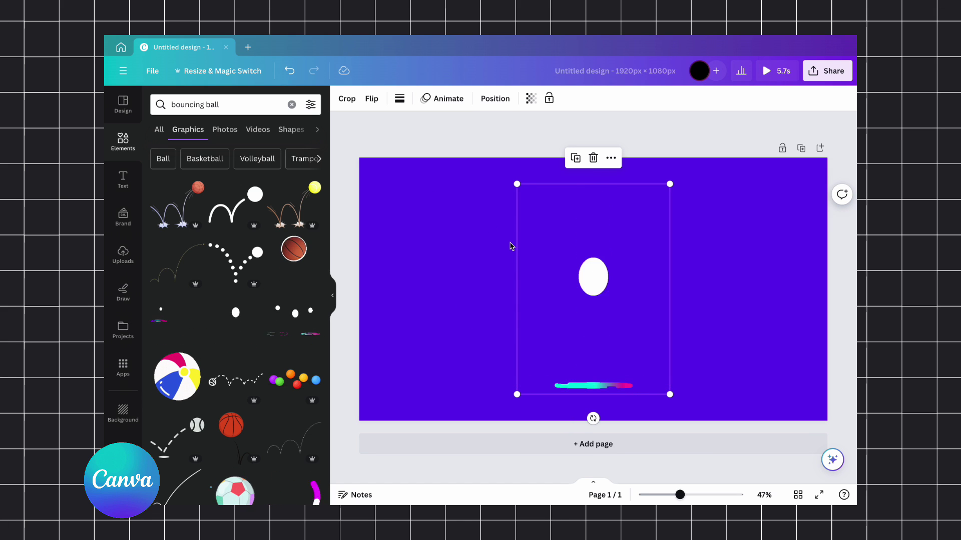
- Crop the coloured ring off the lower edge of the bouncing ball graphic
double_click(538, 279)
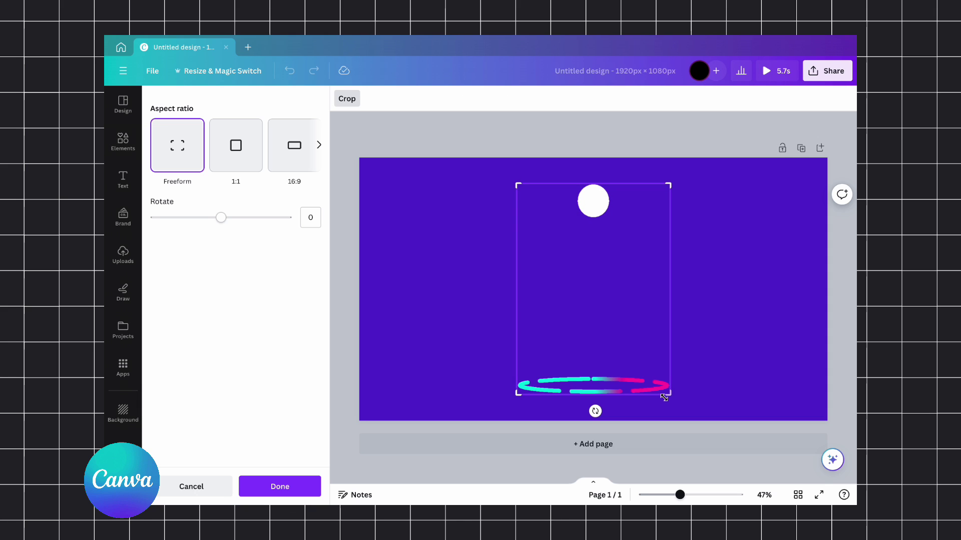
left_click_drag(672, 395, 680, 376)
left_click(713, 373)
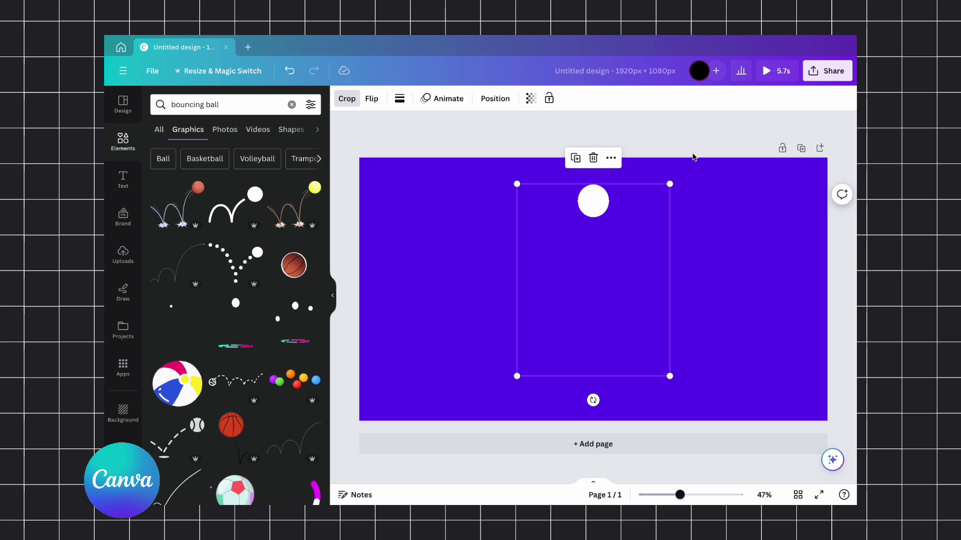
left_click(696, 161)
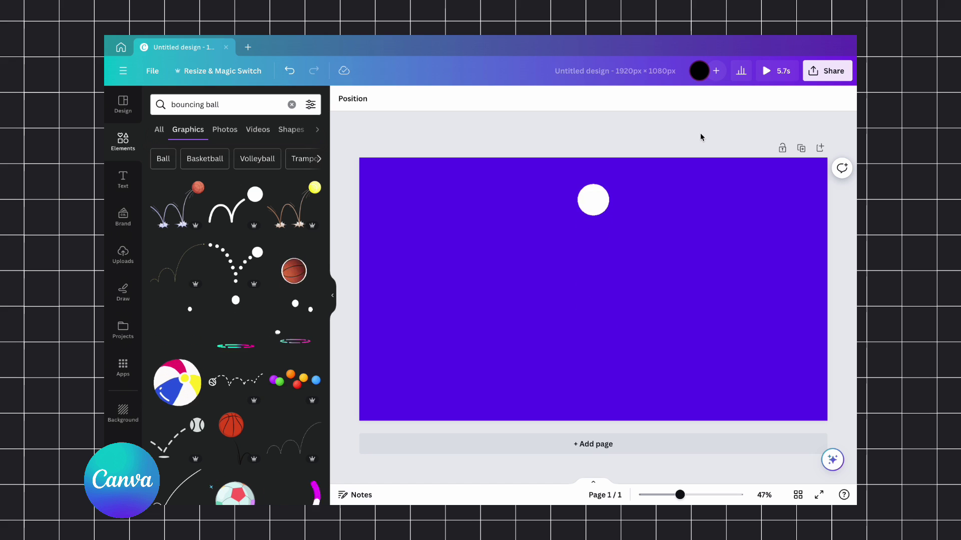
left_click(611, 254)
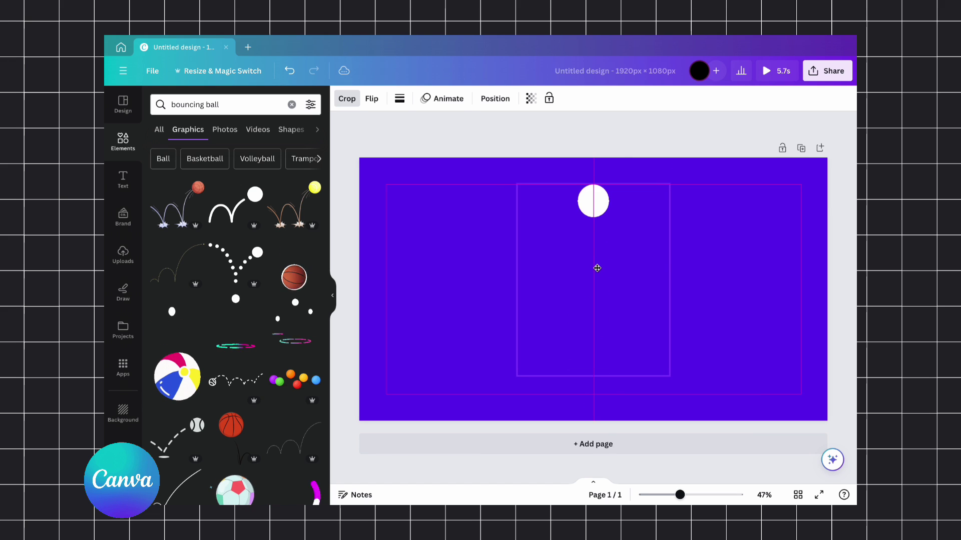
left_click(693, 164)
left_click(750, 131)
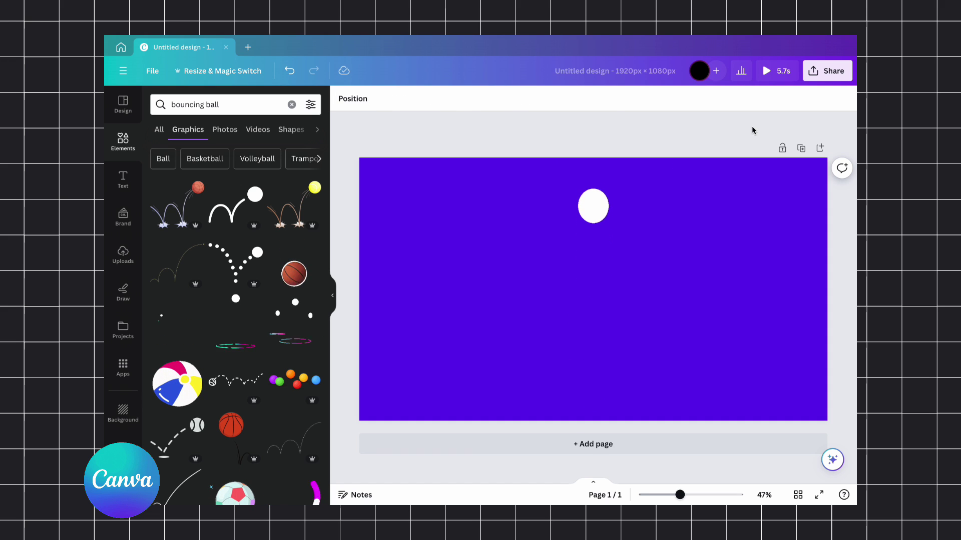
- Title the design "bouncing ball animation" and open its sharing options
left_click(614, 71)
type("bouncing ball animation")
left_click(734, 146)
left_click(827, 71)
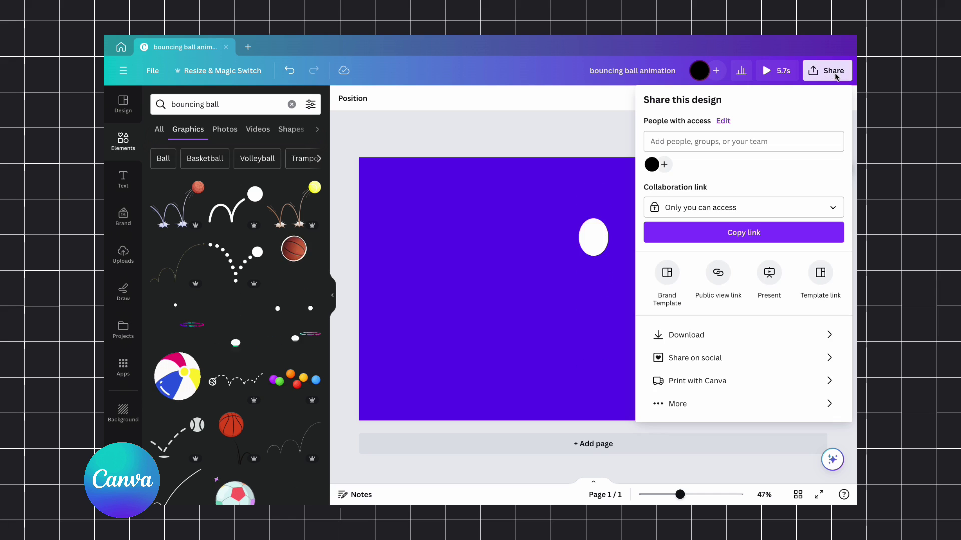
left_click(728, 266)
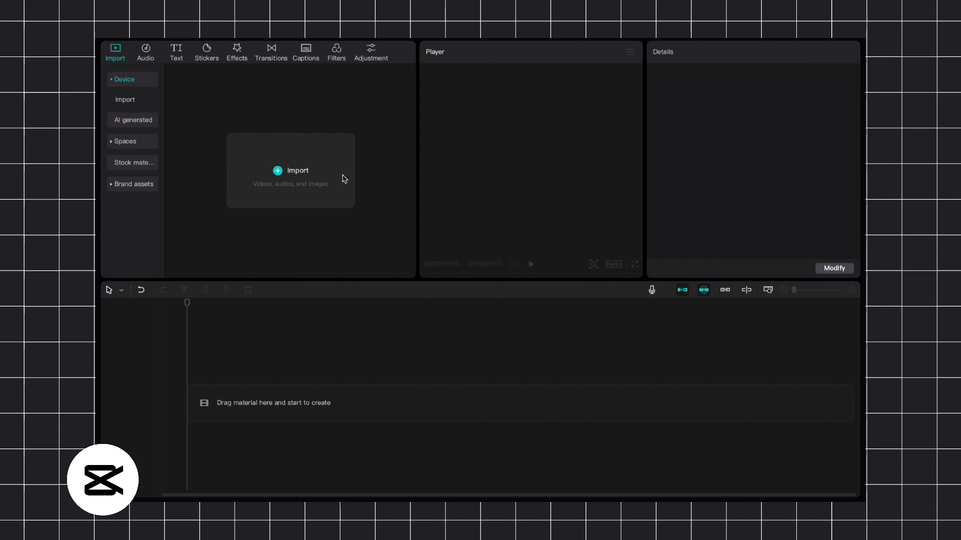
- Switch to CapCut, import BouncingBall.mp4 and grid black.png, and put the grid on the timeline with a duration of 00:00:13:20
left_click(345, 179)
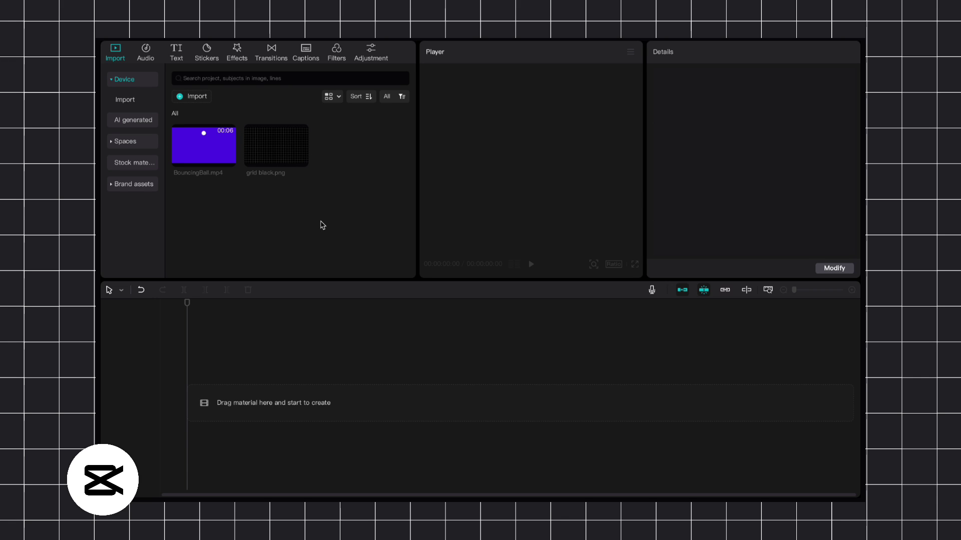
left_click_drag(300, 158, 195, 400)
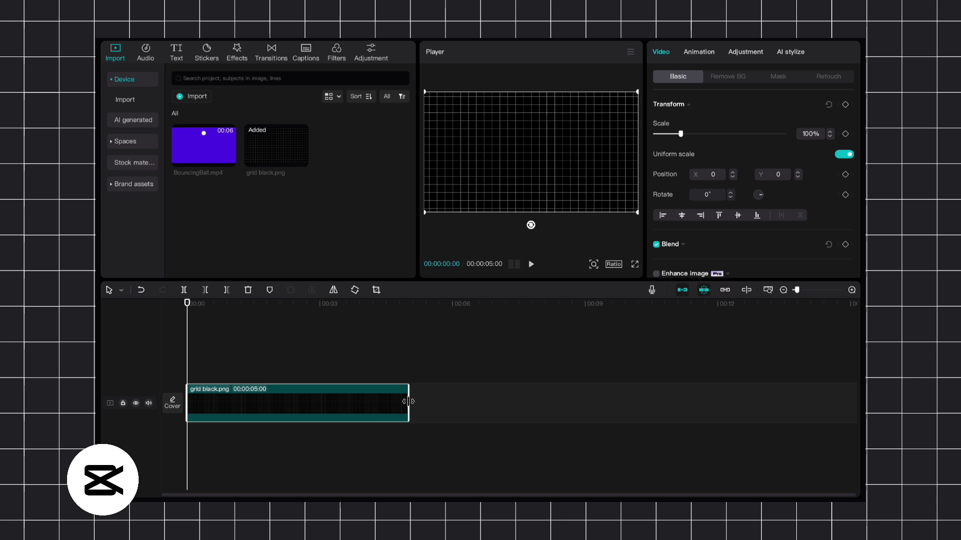
left_click_drag(407, 403, 791, 403)
- Adjust an image effect on the grid clip and set its opacity to 57%
left_click(747, 52)
scroll(721, 195, "down", 10)
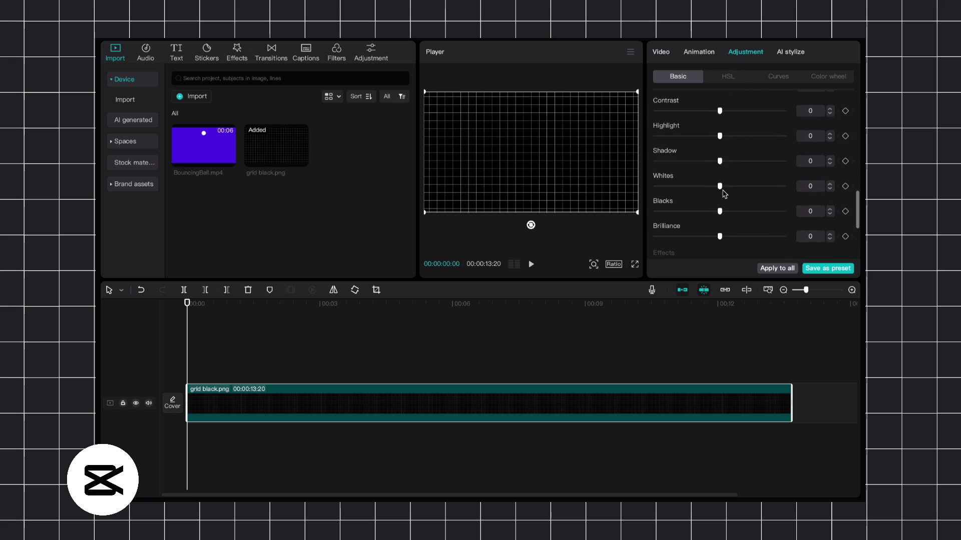
left_click_drag(720, 253, 728, 229)
left_click(663, 53)
scroll(711, 200, "down", 3)
left_click(700, 241)
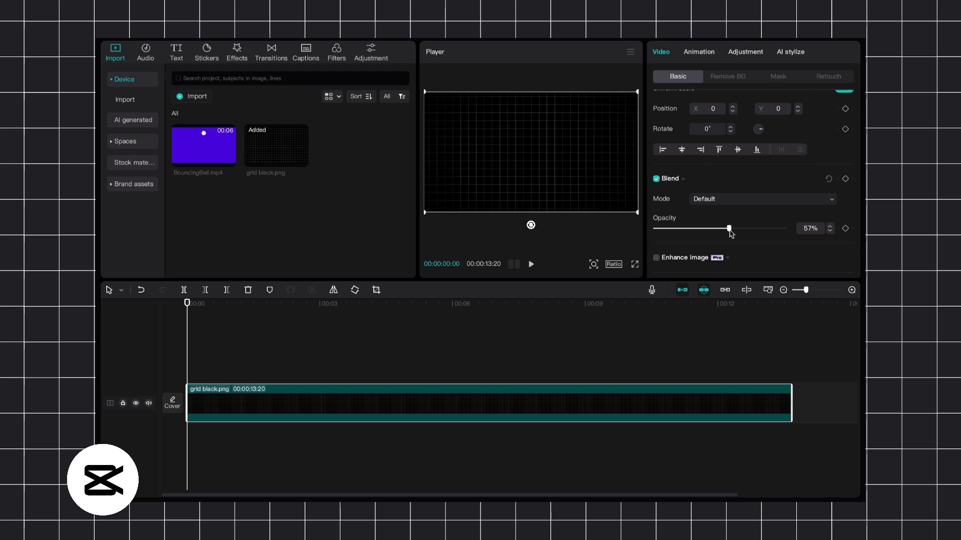
left_click(474, 359)
- Add a default text at the start of the timeline and replace its content with a row of underscores forming a line
left_click_drag(379, 330, 177, 306)
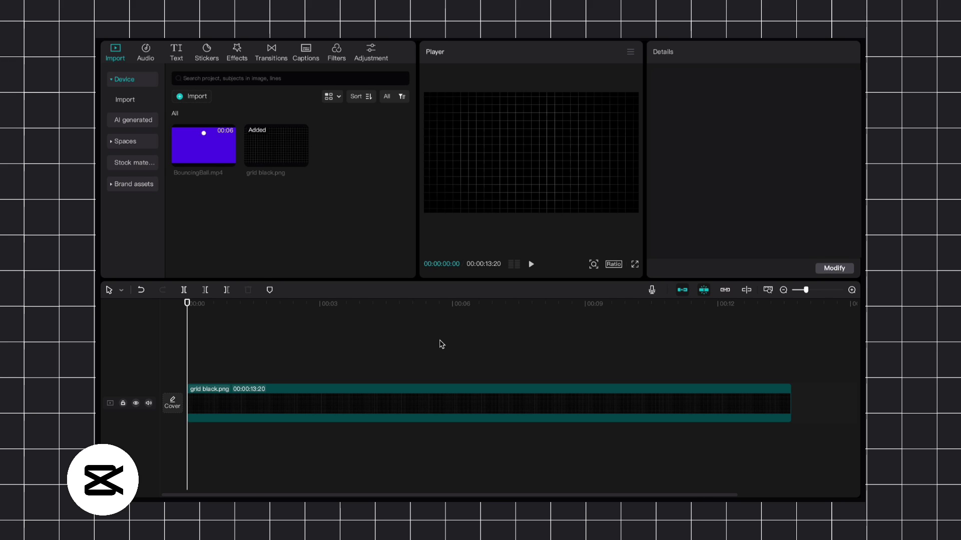
left_click(177, 58)
left_click_drag(198, 105, 195, 379)
key("ctrl+a")
key("BackSpace")
type("___________________")
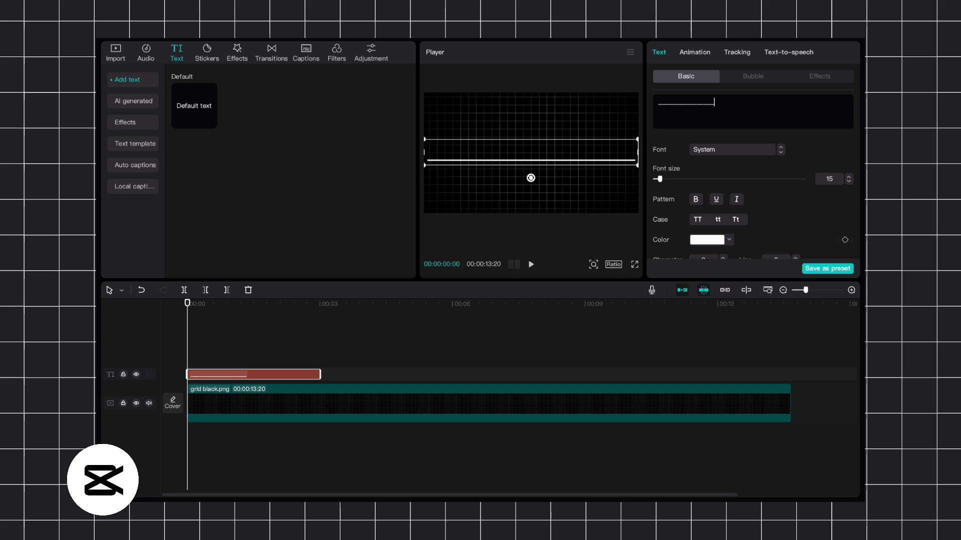
- Move the underscore line down to the lower part of the frame and set its font size to 17
left_click_drag(541, 174, 541, 206)
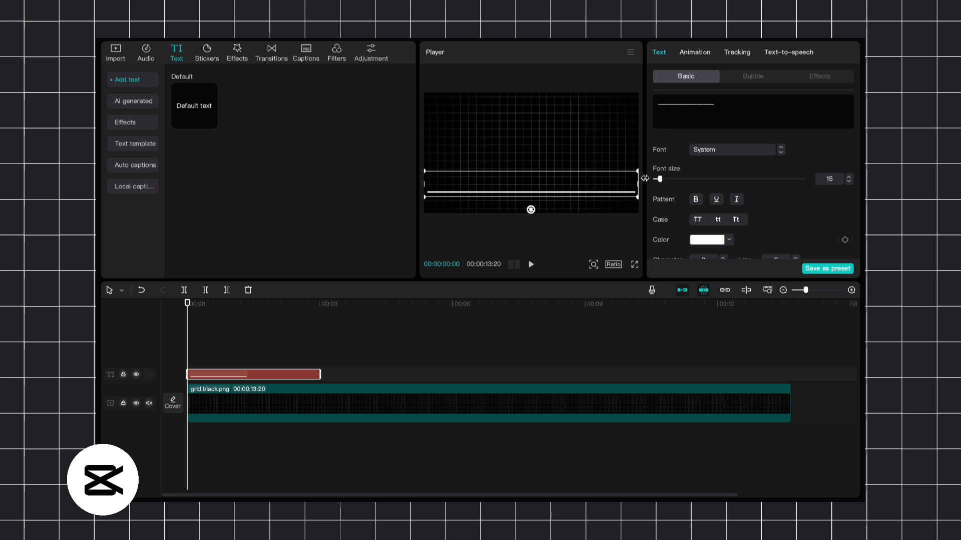
left_click_drag(659, 180, 661, 181)
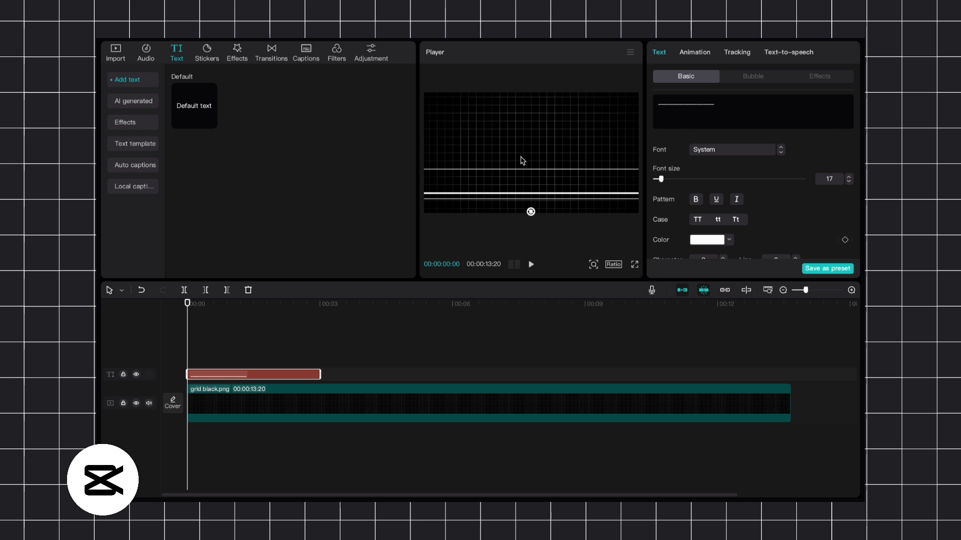
left_click(280, 403)
- Extend the underscore line's clip to the end of the grid clip and convert it into a compound clip
left_click_drag(319, 375, 791, 374)
left_click(188, 303)
left_click(266, 346)
right_click(311, 374)
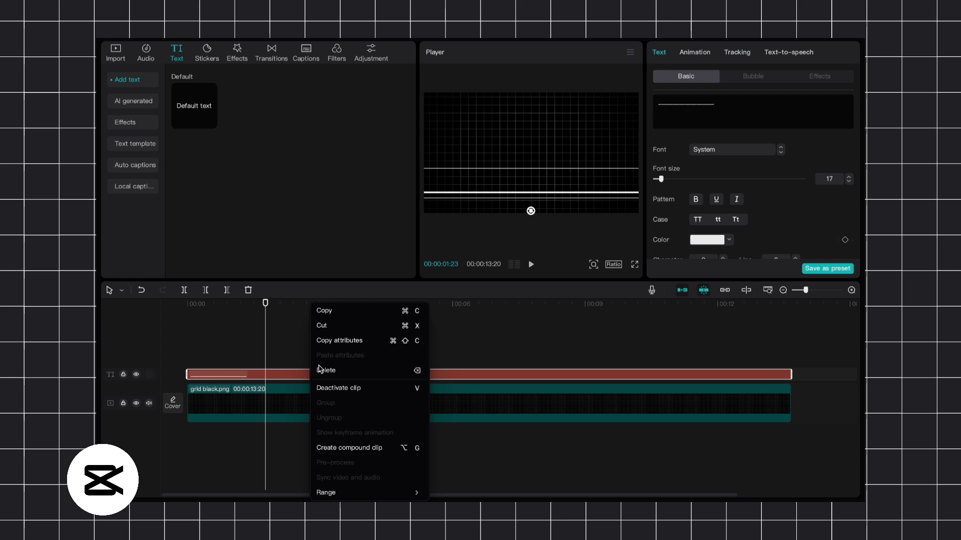
left_click(350, 448)
left_click(166, 306)
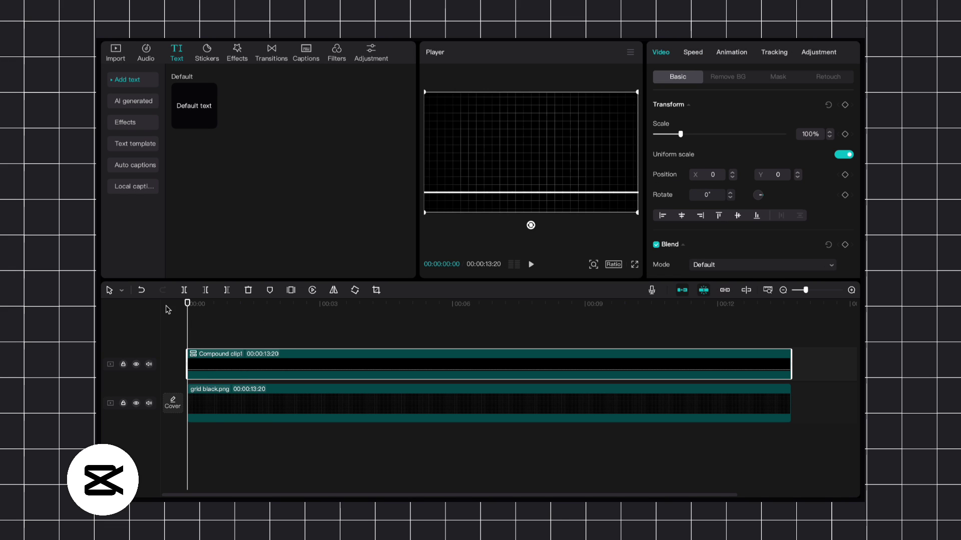
- Keyframe a Horizontal mask rotated -90° to reveal the line from left to right between 00:00:00:00 and 00:00:01:04, and play it
left_click(790, 77)
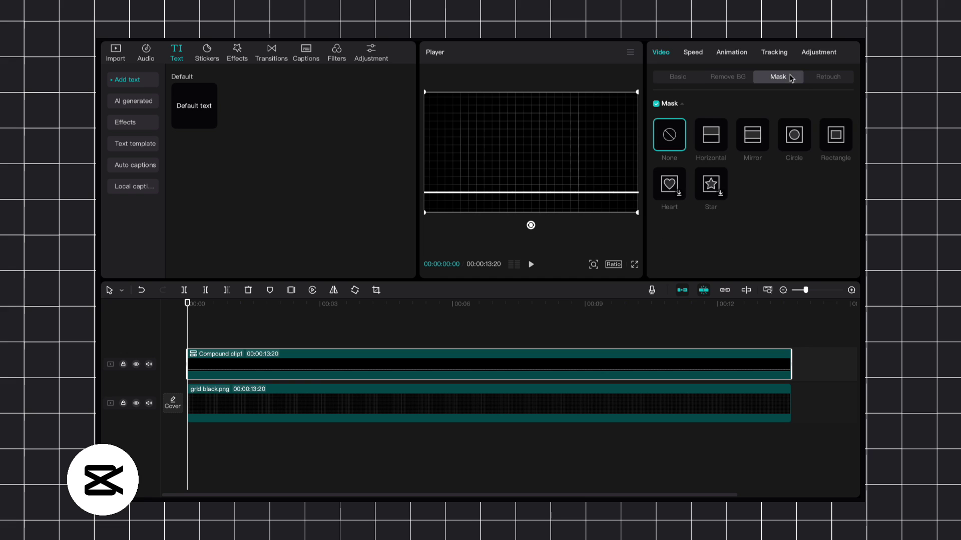
left_click(717, 136)
left_click_drag(530, 166, 425, 148)
key("space")
key("space")
left_click(844, 104)
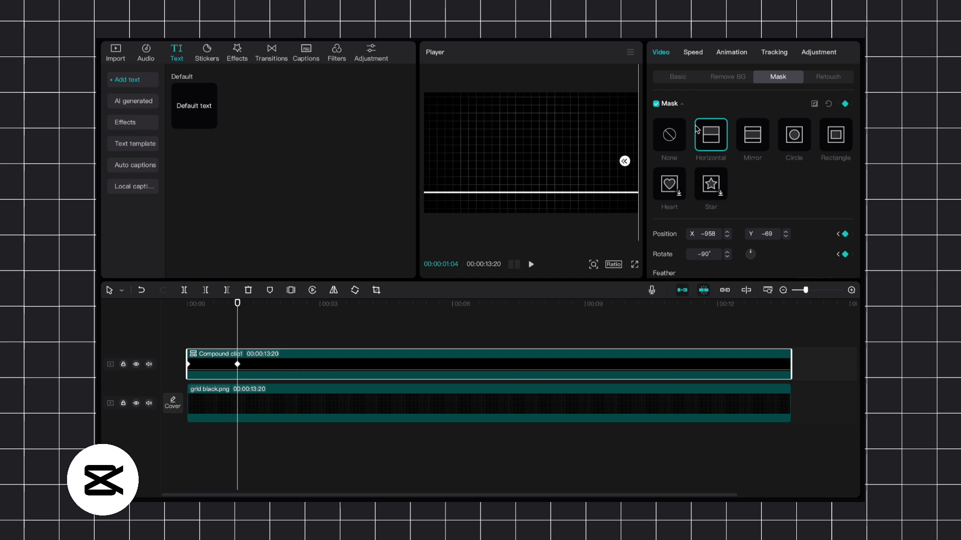
left_click(188, 303)
key("space")
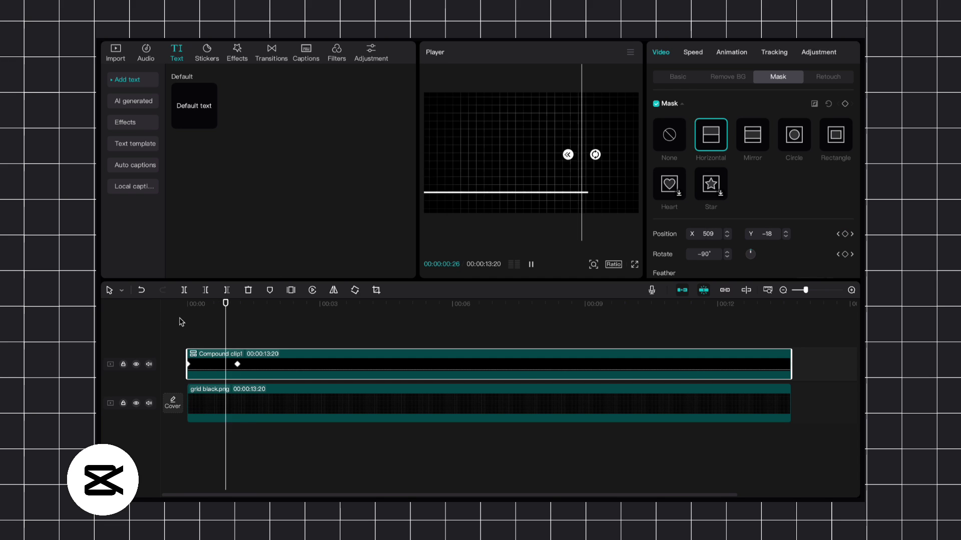
key("space")
- Place BouncingBall.mp4 on a track above the line's compound clip, starting at 00:00:01:20
left_click(241, 342)
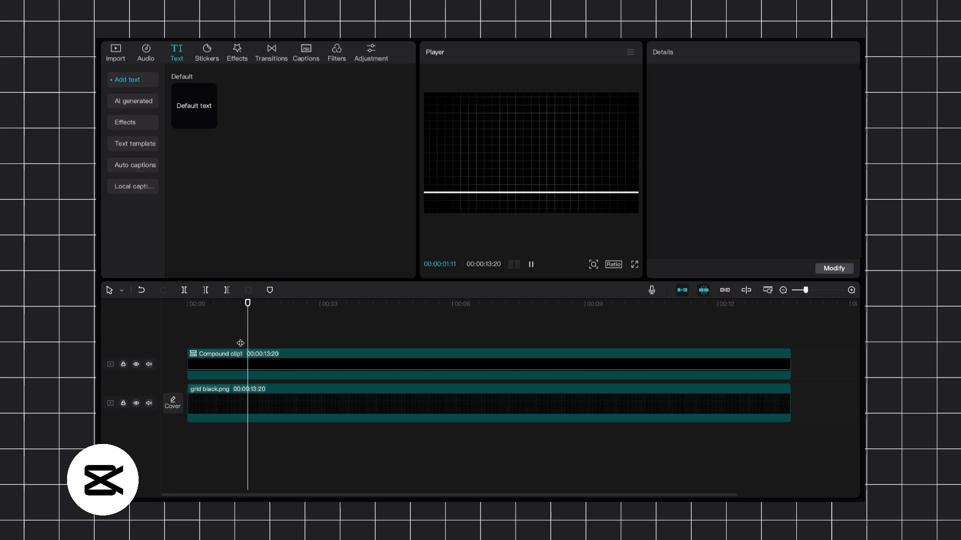
left_click(116, 60)
left_click_drag(205, 152, 272, 345)
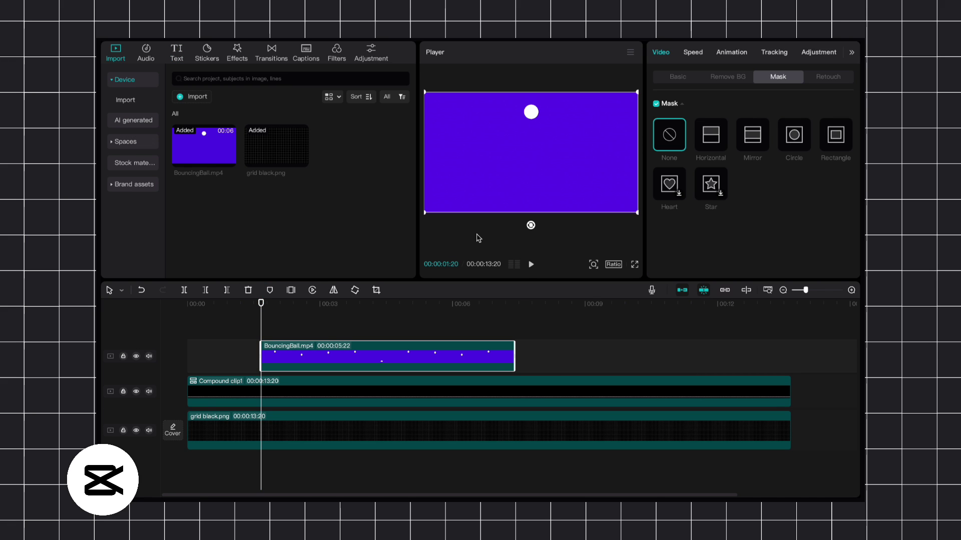
- Remove the ball clip's purple background with Chroma key and scale the clip down so its lower edge sits near the line
left_click(731, 78)
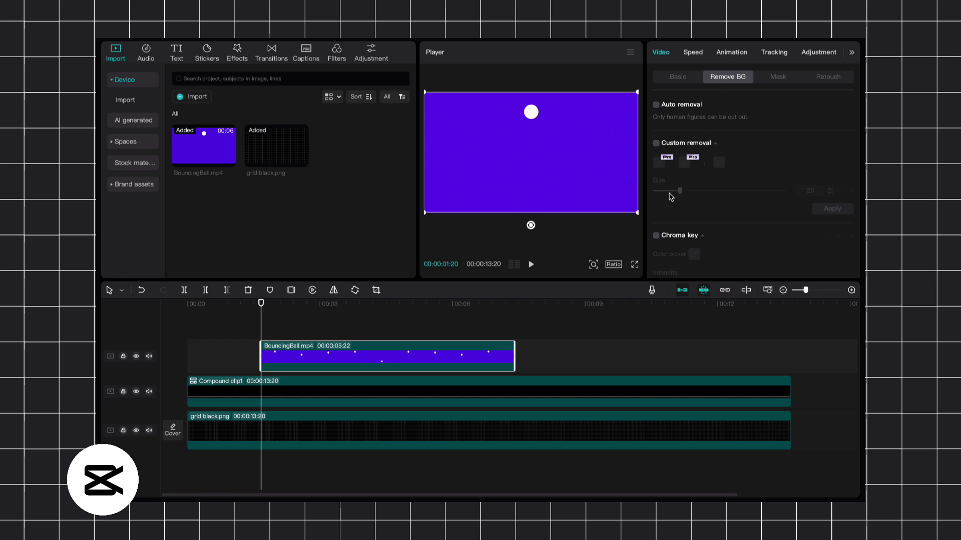
left_click(656, 237)
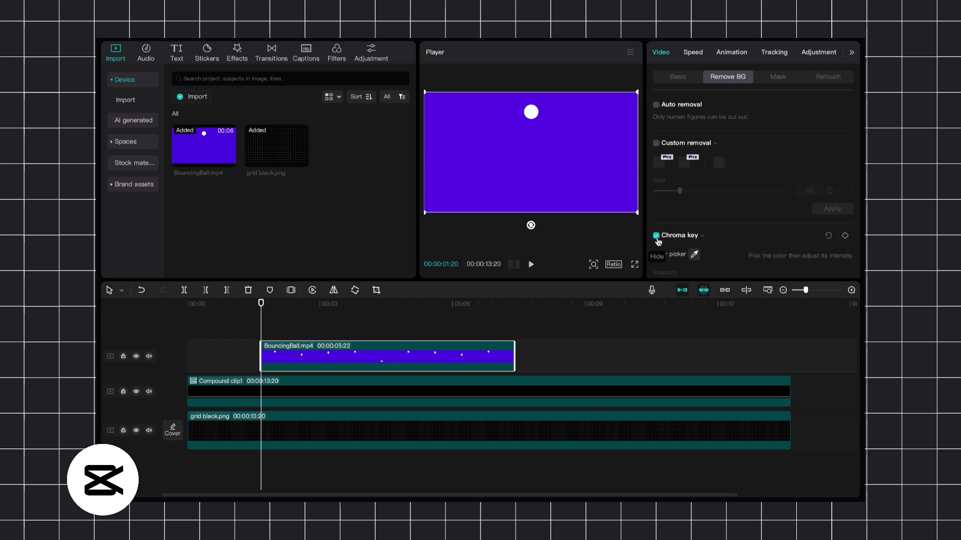
left_click(694, 255)
left_click(617, 173)
left_click_drag(634, 211, 612, 199)
key("space")
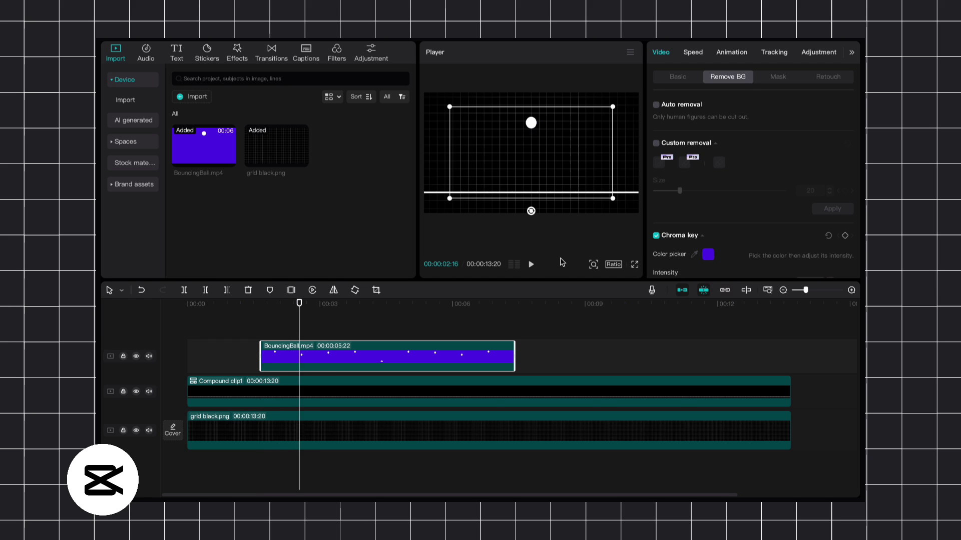
- Lower the ball clip to a Y position of about -182 so its bounces meet the line, and play the result
key("space")
left_click_drag(530, 183, 529, 193)
left_click(251, 312)
key("space")
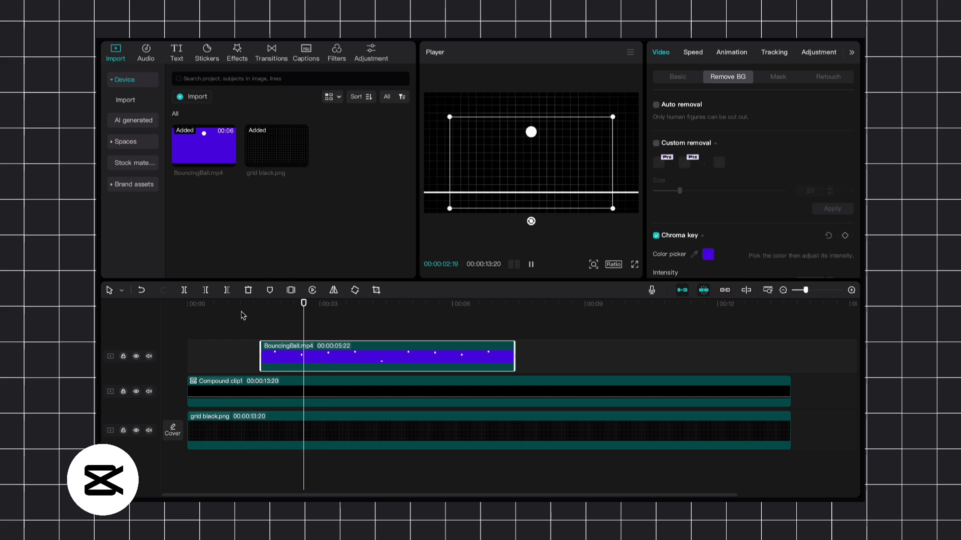
key("space")
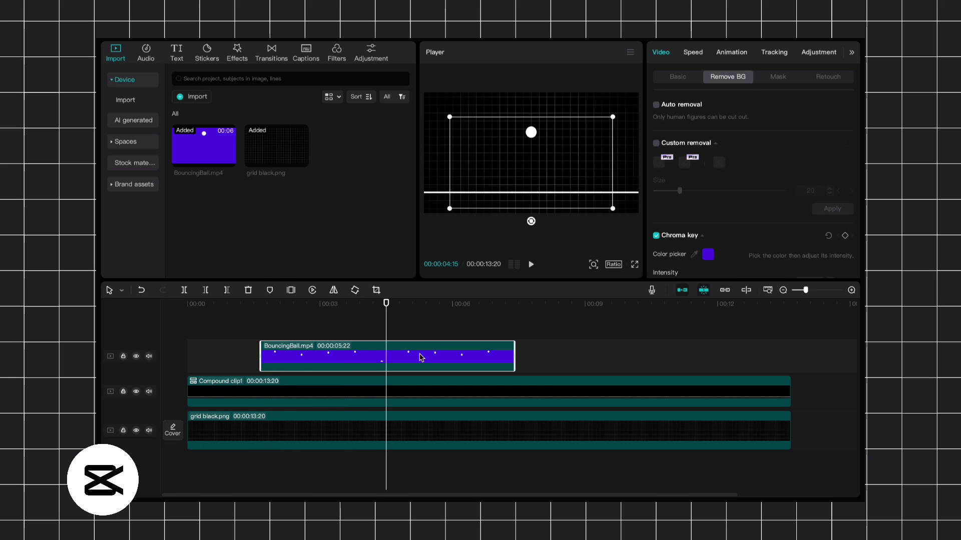
- Shift the ball clip earlier on the timeline so it starts at 00:00:00:27, while the line is still being drawn
left_click_drag(421, 357, 376, 356)
left_click(229, 328)
left_click_drag(281, 350, 302, 358)
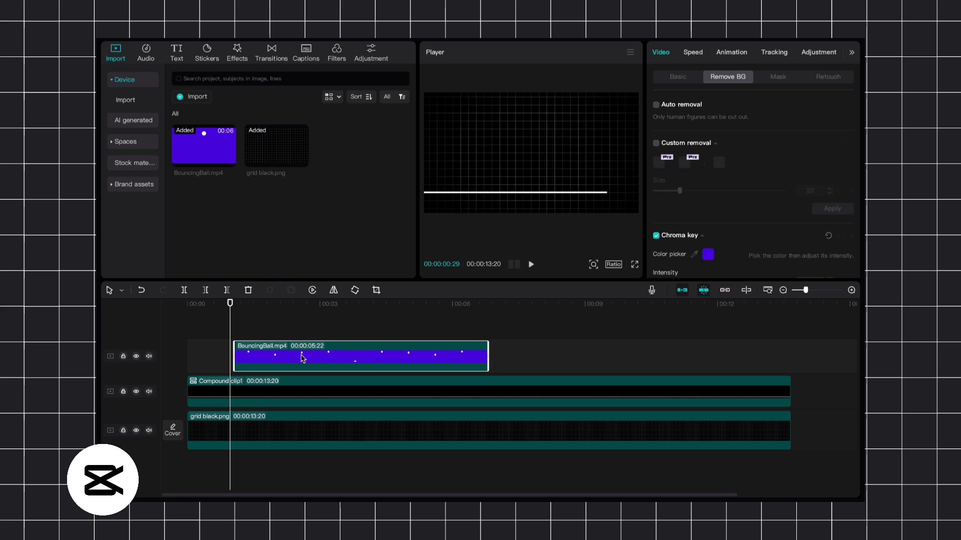
left_click(235, 304)
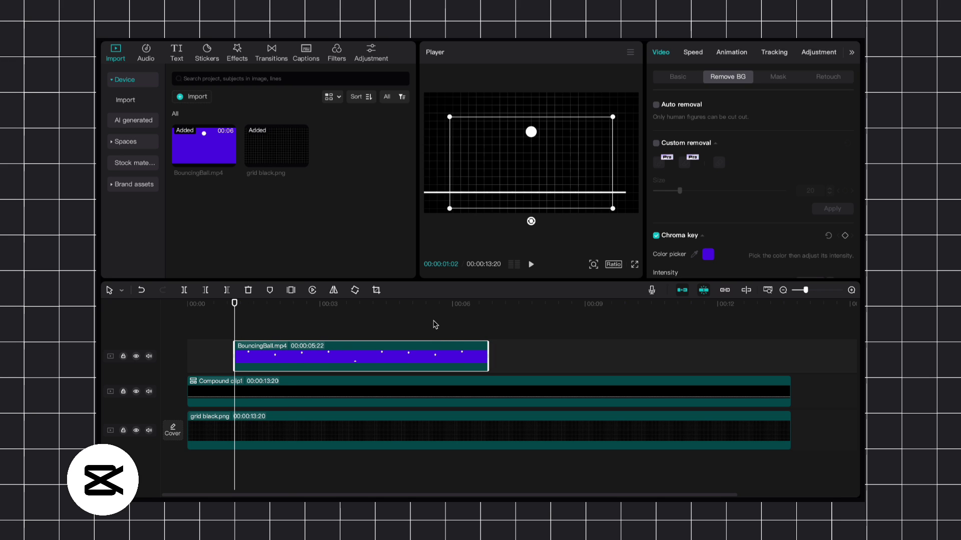
key("ctrl+z")
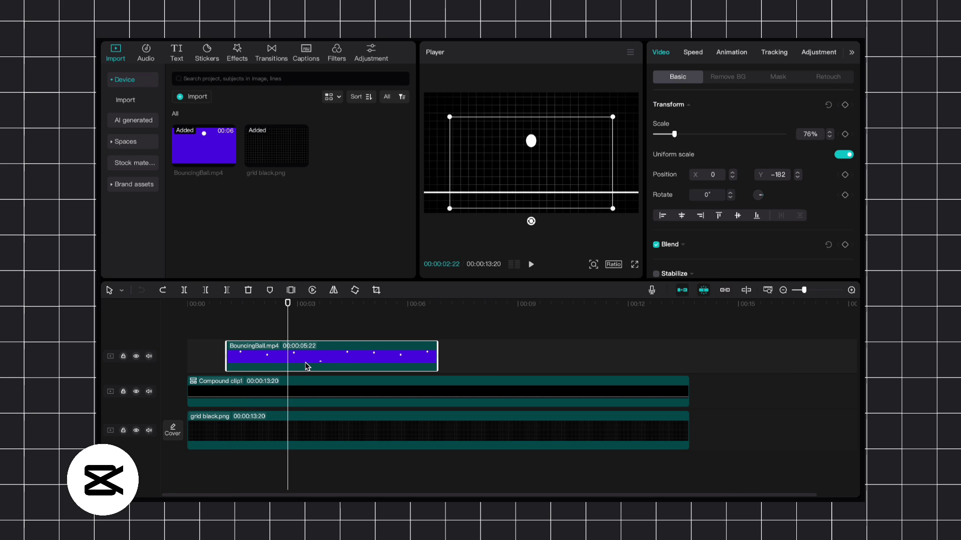
left_click(219, 305)
left_click_drag(277, 356, 271, 358)
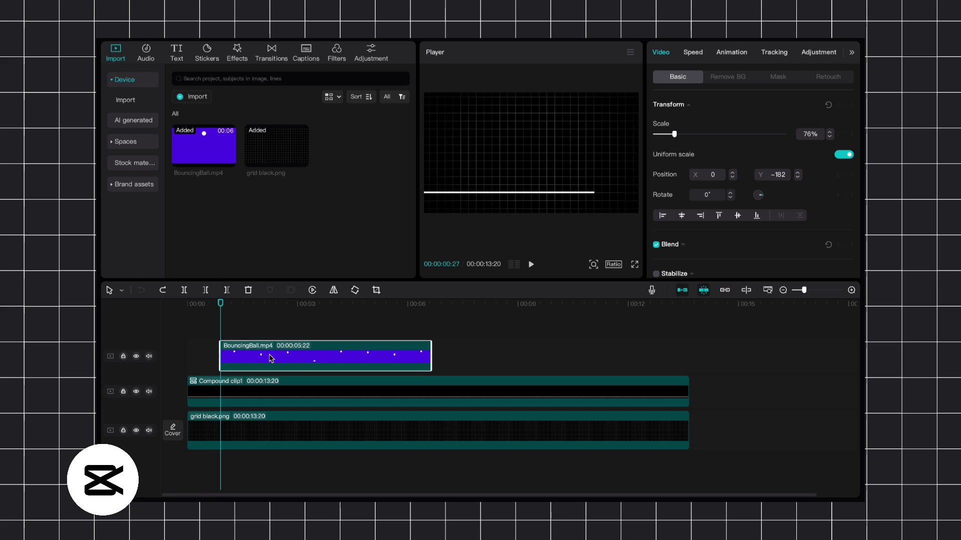
- Add a Transform keyframe at the start of the ball clip and set its X position to -5000
left_click_drag(236, 322, 221, 319)
left_click(845, 104)
left_click(719, 177)
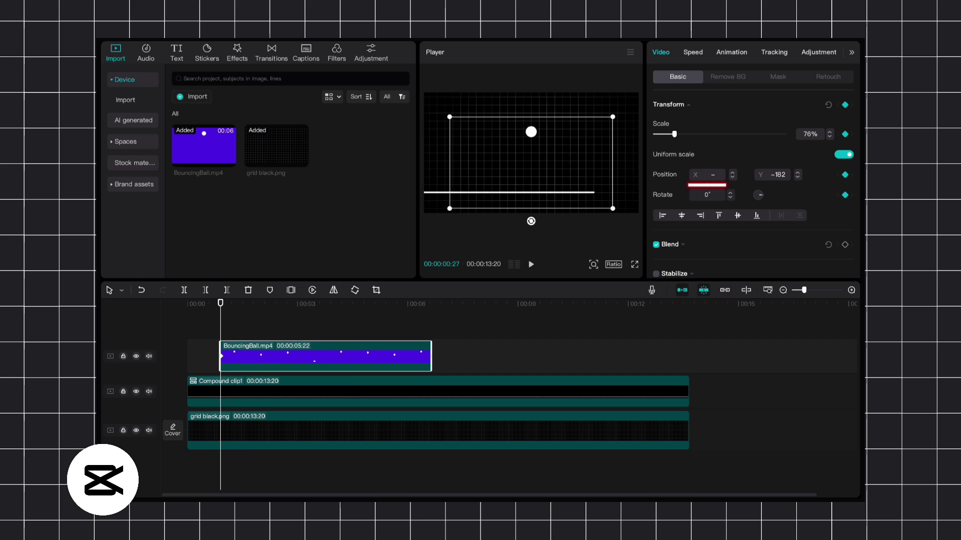
type("-5000")
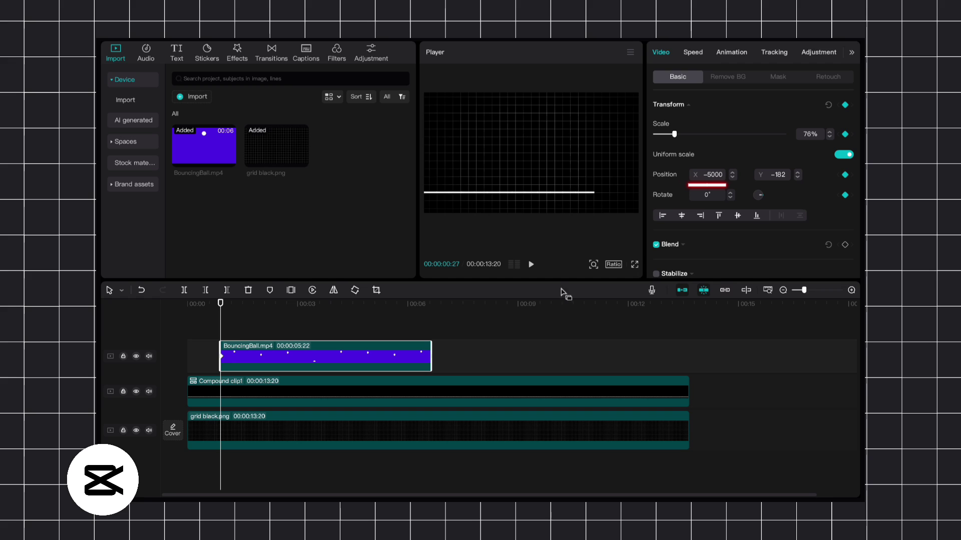
- Add a Transform keyframe to the ball clip at 00:00:05:16 and set its X position to 0
left_click(419, 303)
left_click_drag(419, 304, 339, 315)
key("space")
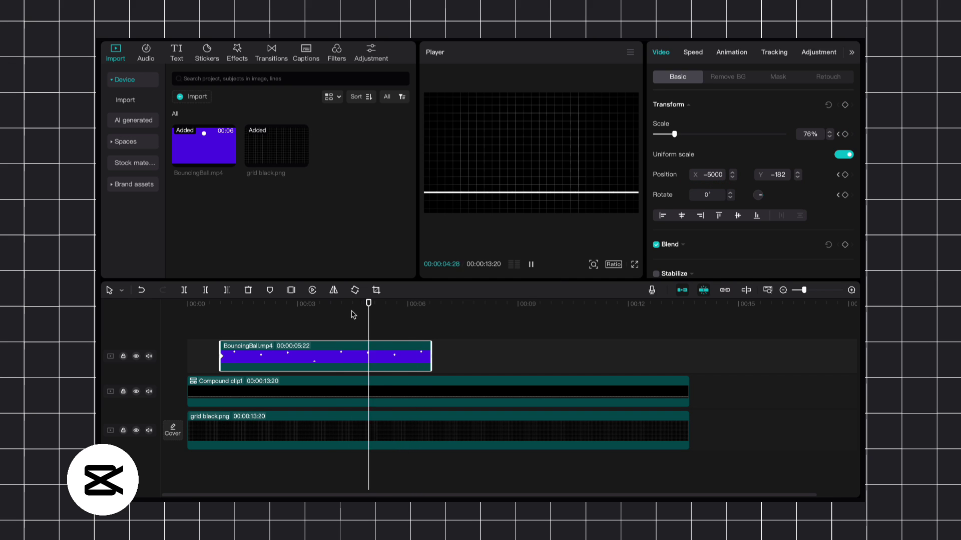
key("space")
left_click(845, 106)
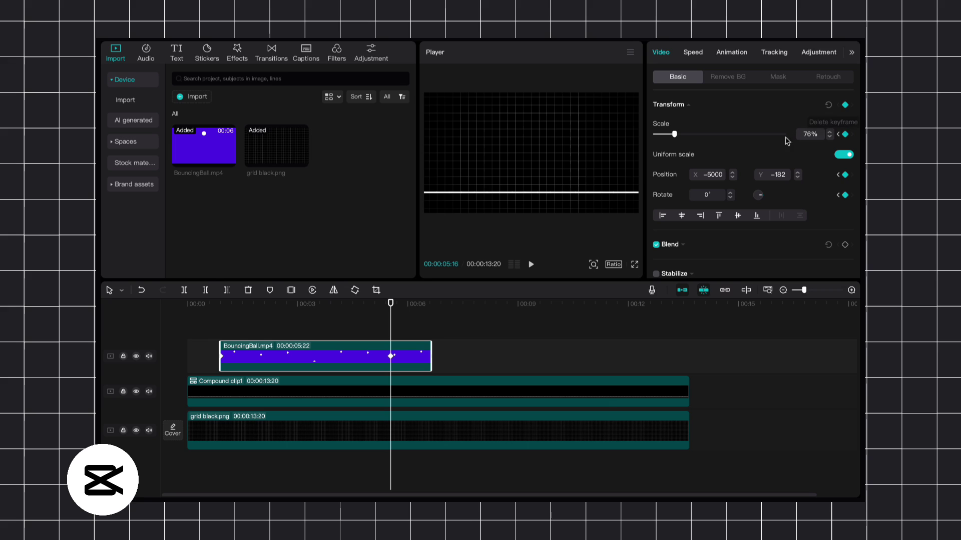
double_click(712, 175)
key("BackSpace")
key("BackSpace")
key("Return")
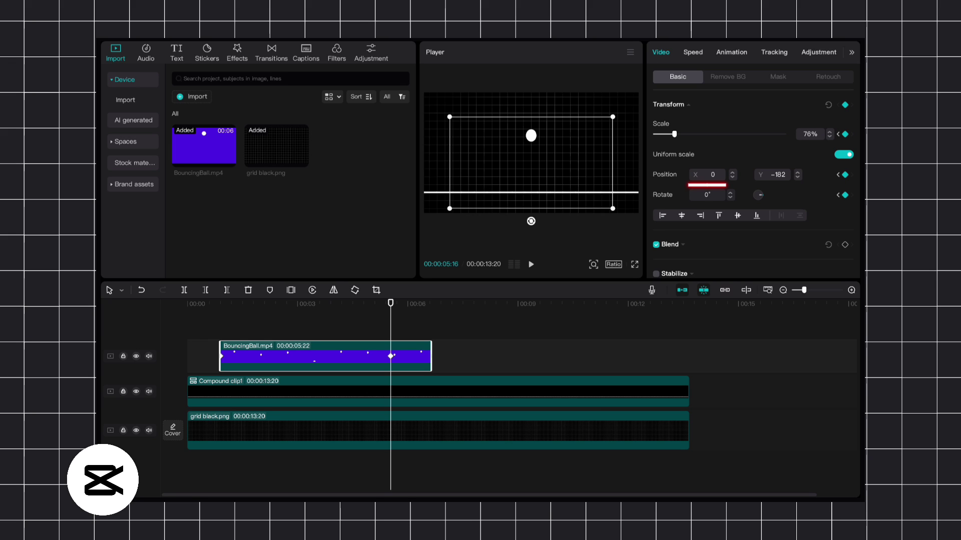
- Play the animation to check the ball bouncing in along the line to the center
left_click(224, 310)
key("space")
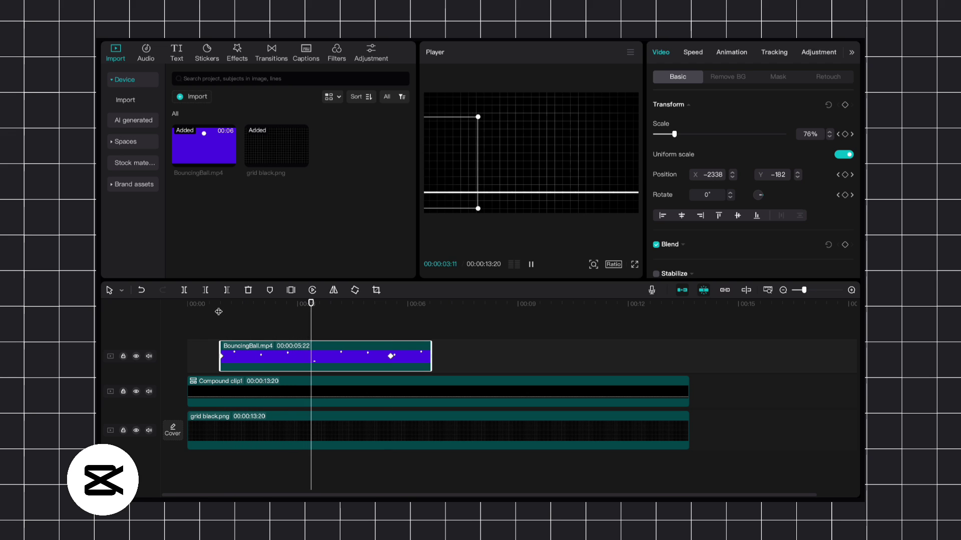
key("space")
left_click(377, 384)
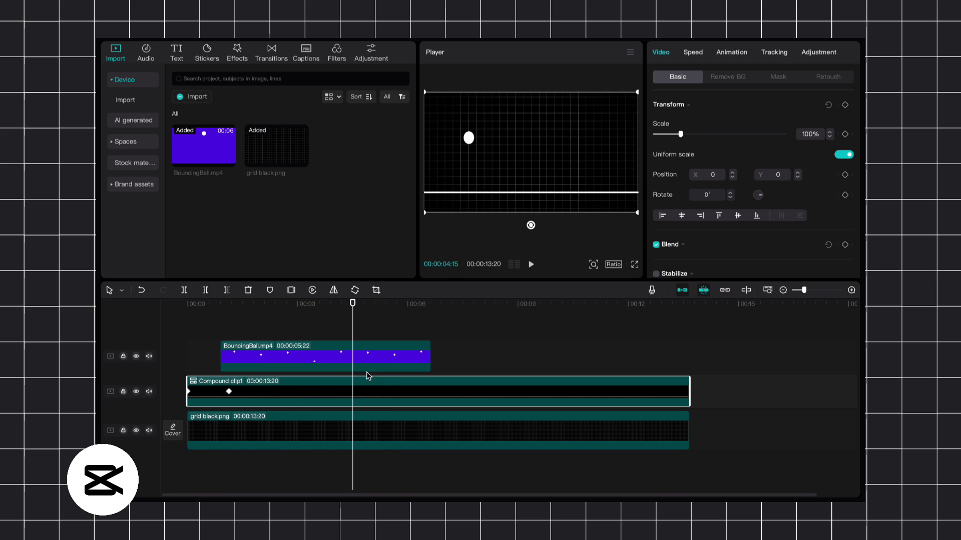
left_click(212, 313)
key("space")
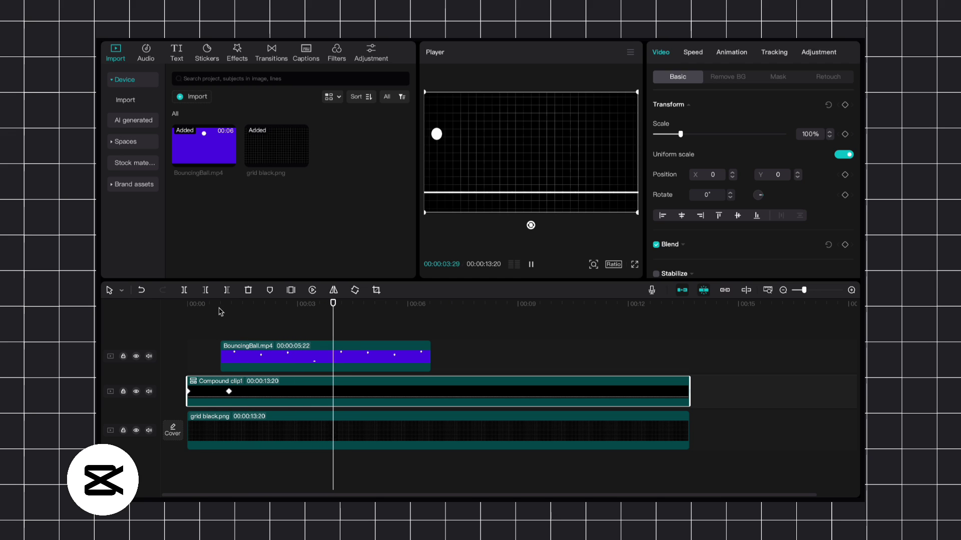
key("space")
- Duplicate the ball clip and place the copy directly after the original on the same track
left_click(279, 357)
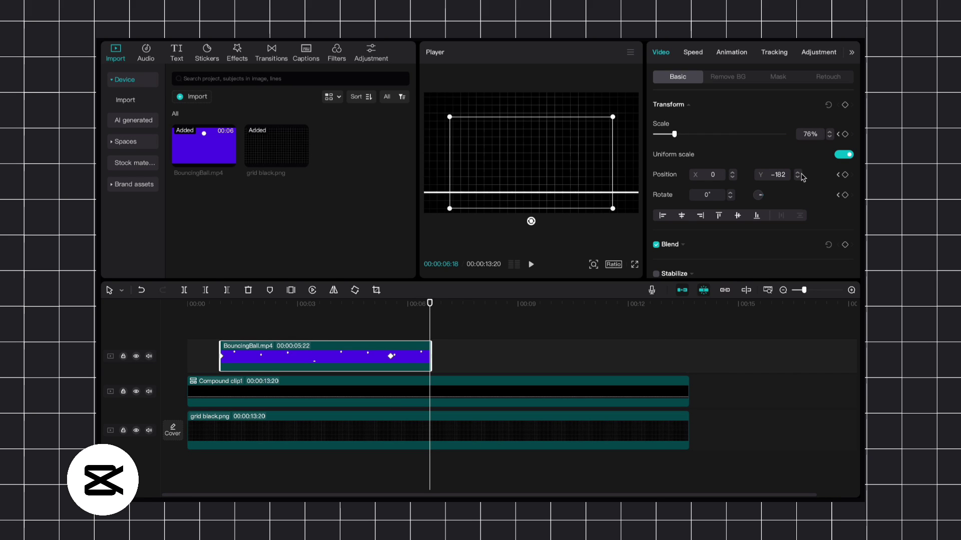
left_click_drag(429, 304, 403, 312)
left_click(446, 309)
key("ctrl+c")
key("ctrl+v")
left_click_drag(485, 358, 474, 357)
- Leave the copied ball clip with only a starting keyframe at X position 0, and play across the join
left_click(853, 134)
left_click(839, 134)
left_click_drag(431, 302, 399, 304)
left_click(598, 356)
left_click(410, 326)
left_click(440, 354)
key("space")
key("space")
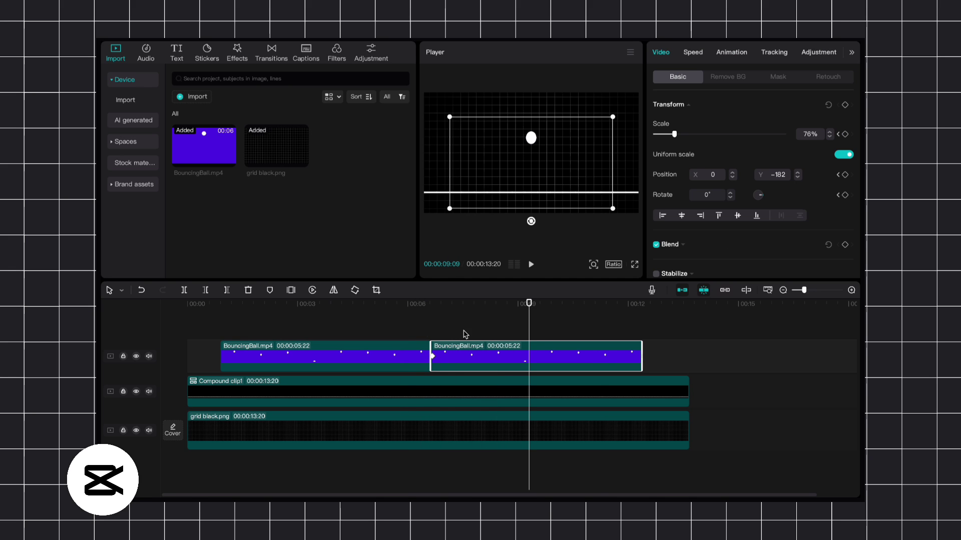
- Add Transform keyframes to the second ball clip at 00:00:09:09 and at 00:00:12:08 with X position 3000 on the latter, and play it
left_click(845, 105)
left_click_drag(558, 306, 638, 311)
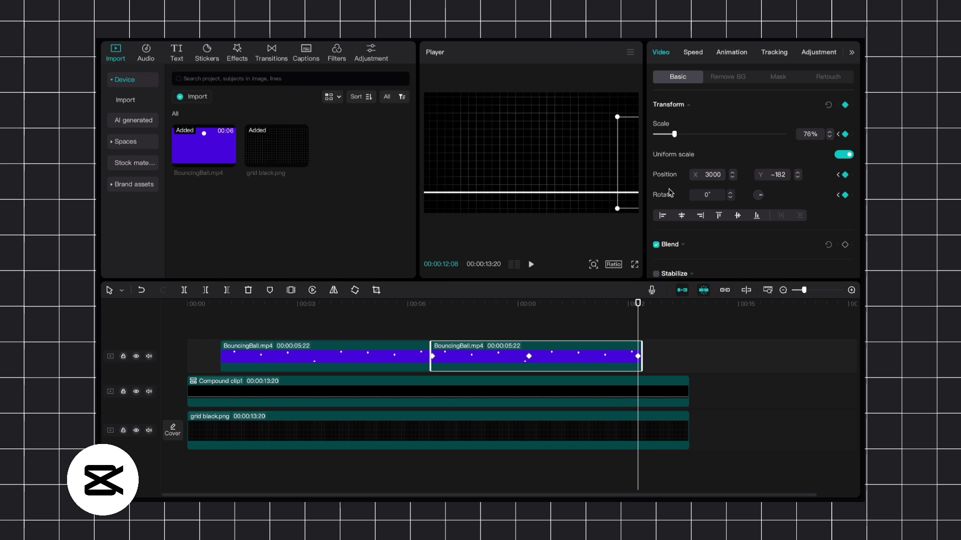
left_click(410, 311)
key("space")
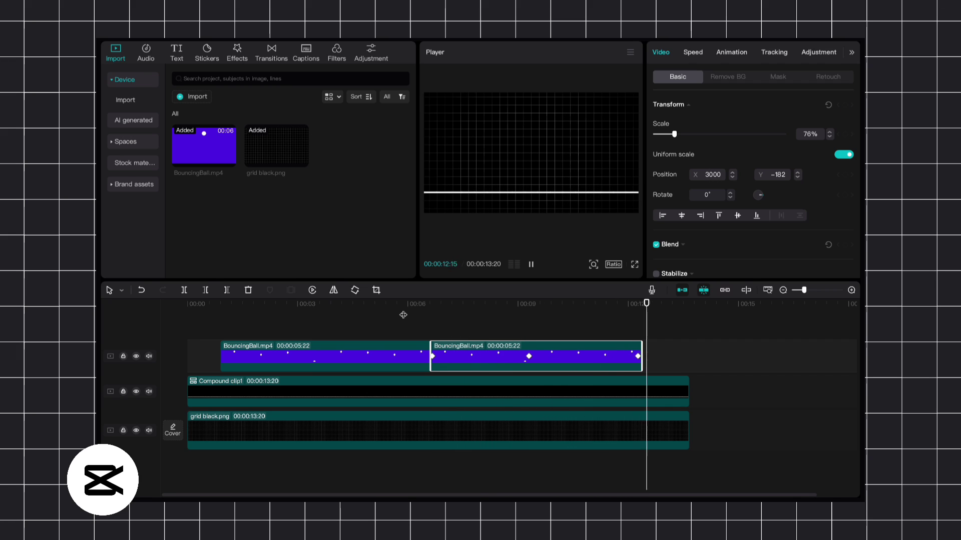
- Review the second clip's middle keyframe and exit movement, and play the whole animation full screen
left_click_drag(441, 315, 521, 328)
left_click(529, 357)
left_click(505, 312)
key("space")
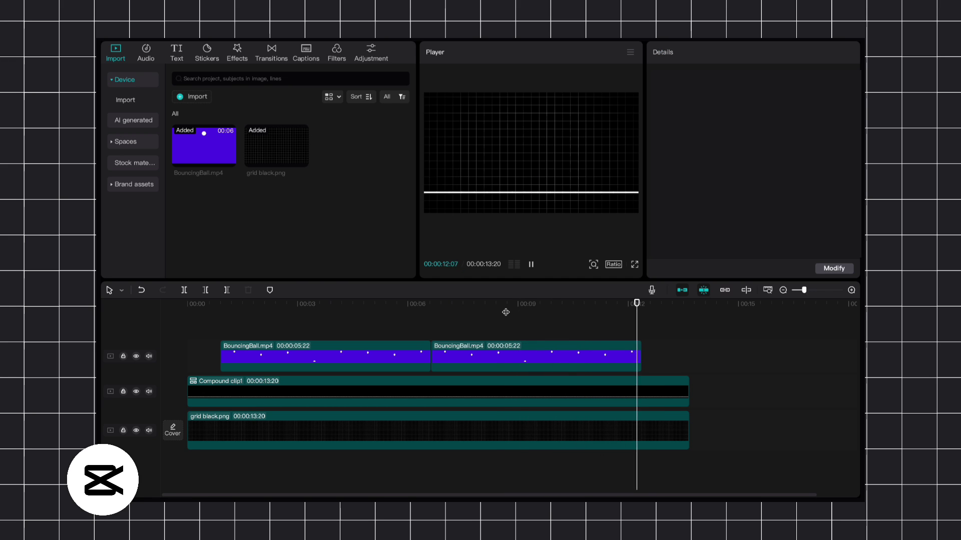
left_click(634, 264)
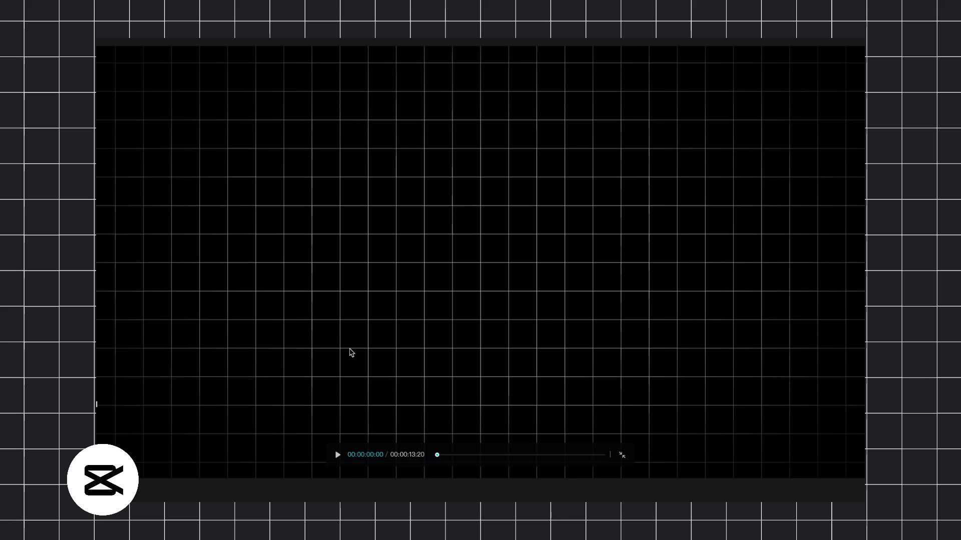
left_click(338, 455)
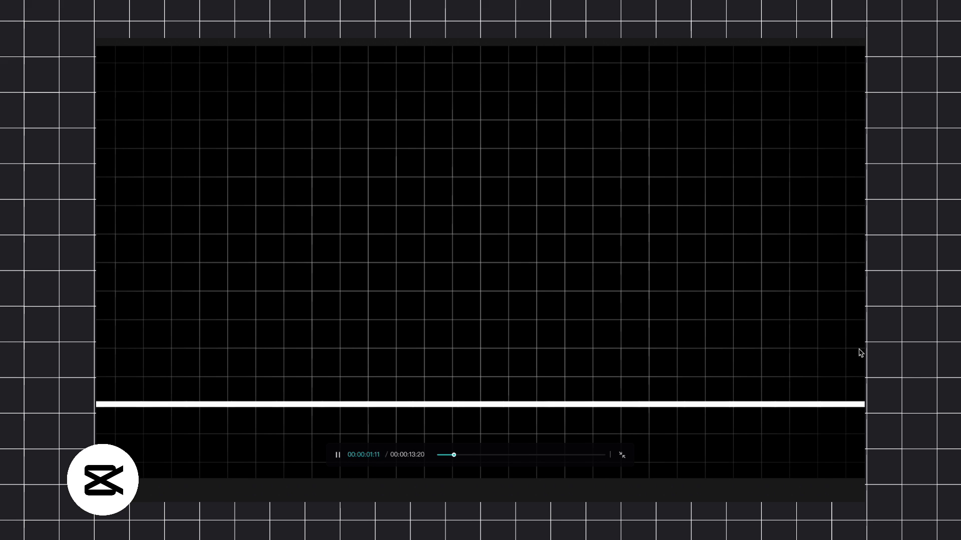